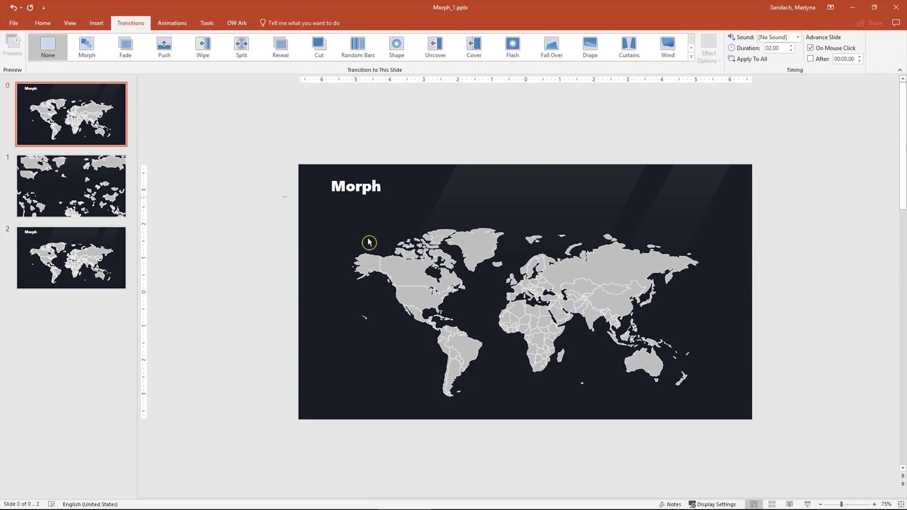
Apply a Morph transition to slide 1 and then to slide 2 of the world map deck.
left_click_drag(283, 195, 763, 449)
left_click(782, 403)
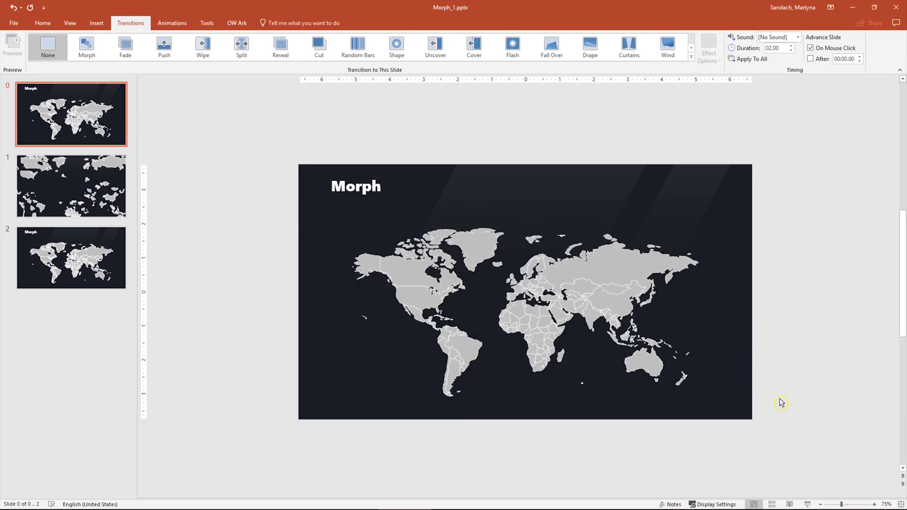
key("Page_Down")
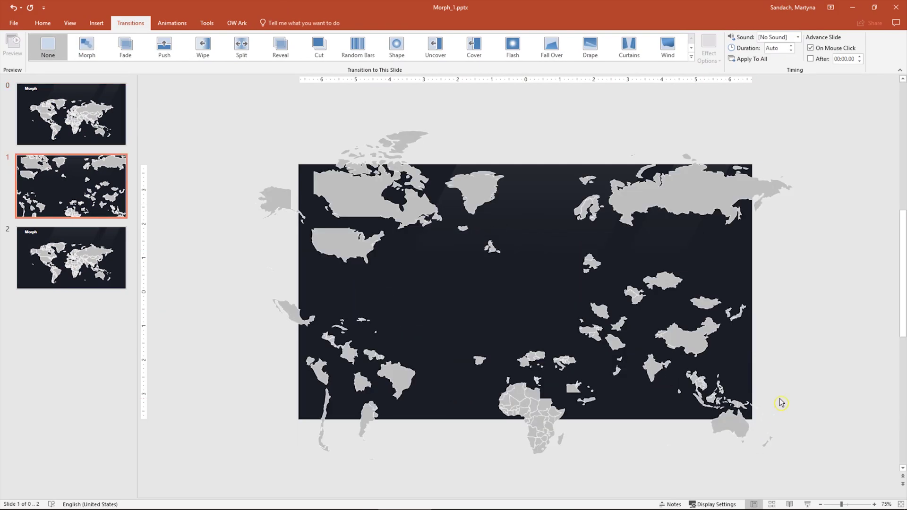
left_click(94, 49)
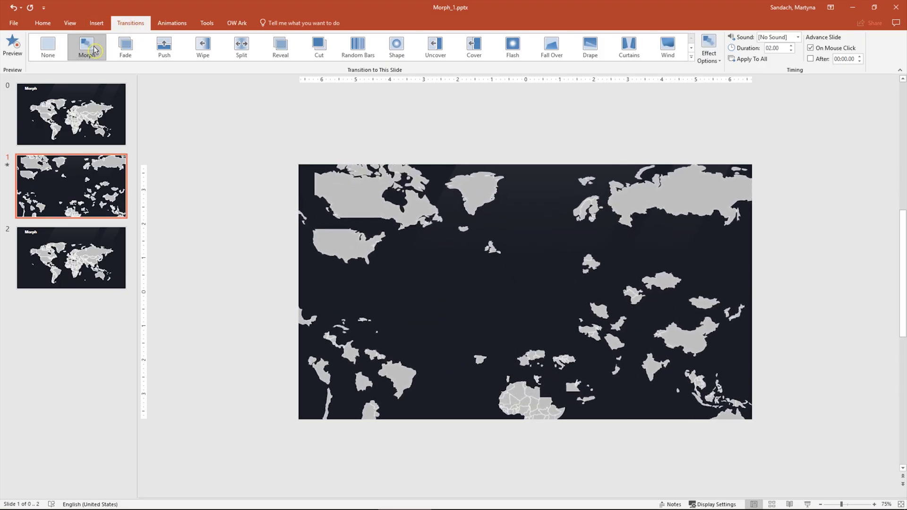
left_click(100, 245)
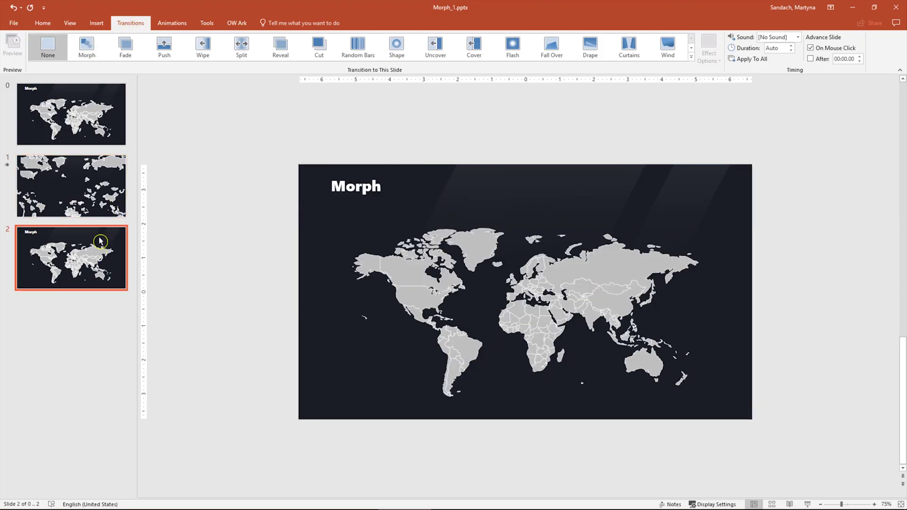
left_click(92, 49)
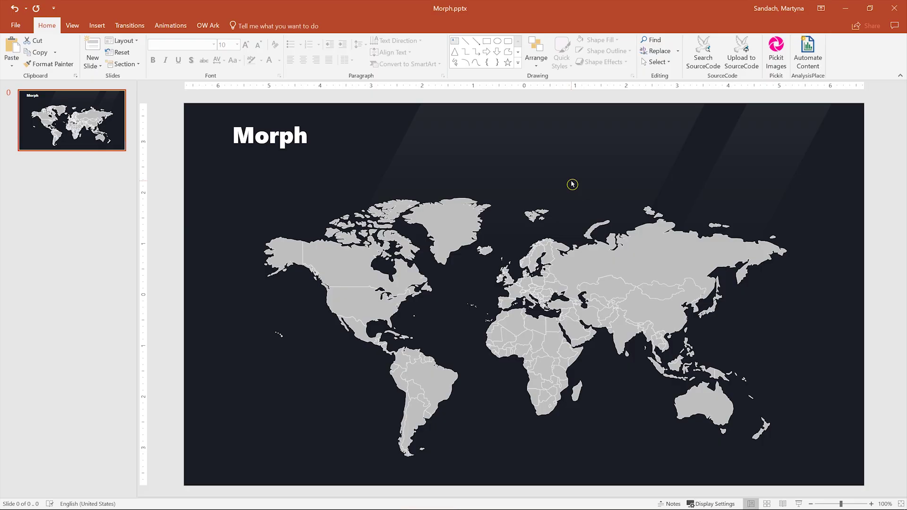
Duplicate the world map slide from its thumbnail menu.
right_click(121, 133)
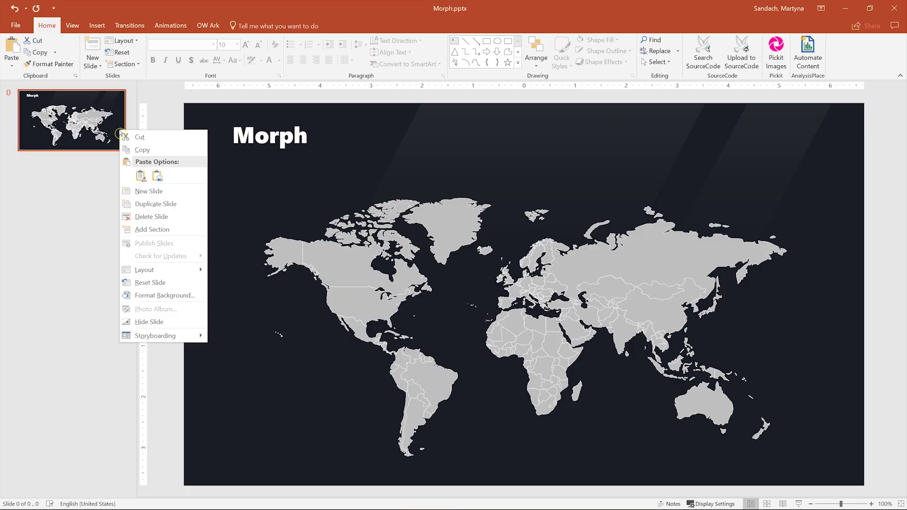
left_click(200, 207)
Delete the world map group from the copy and group Europe's country shapes into one object.
left_click(319, 259)
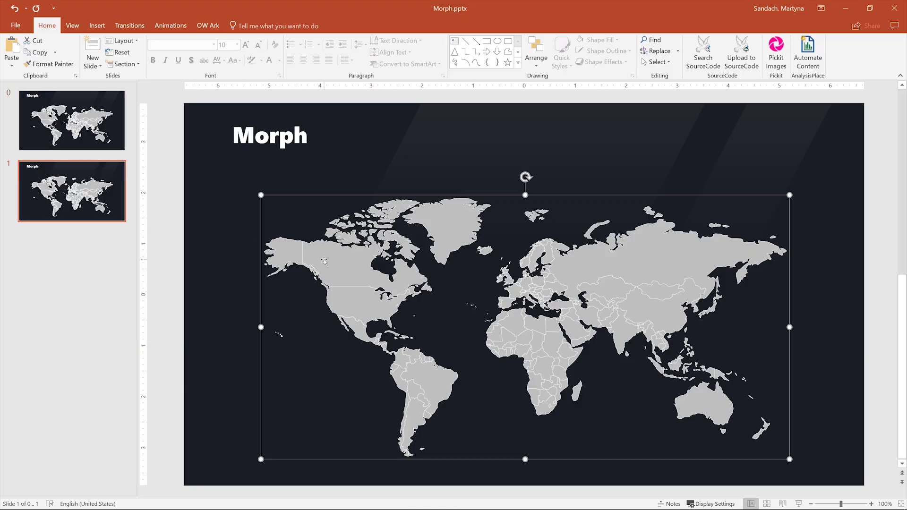
key("Delete")
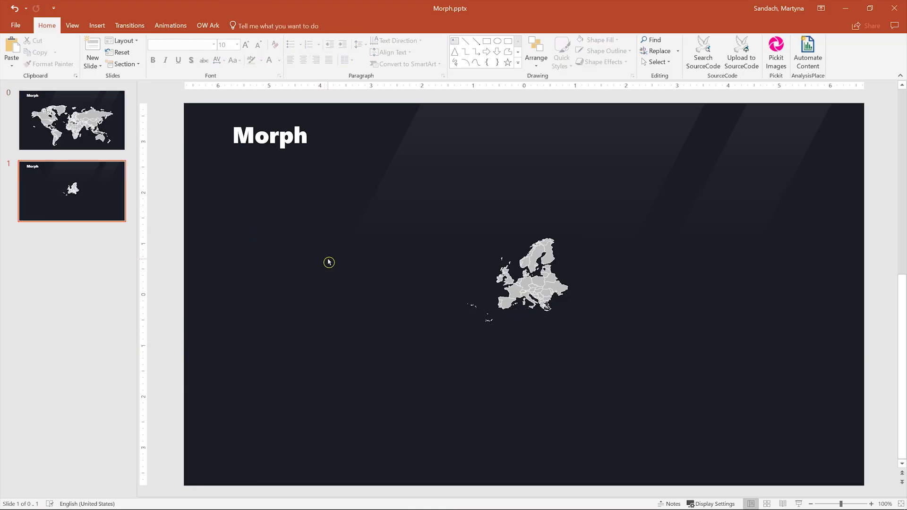
mouse_move(418, 187)
left_mouse_down()
mouse_move(489, 262)
mouse_move(605, 349)
left_mouse_up()
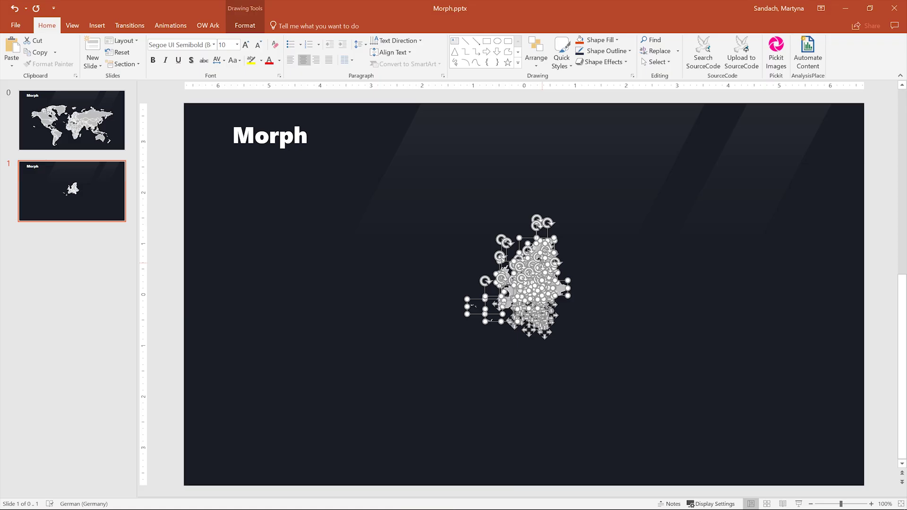
right_click(543, 262)
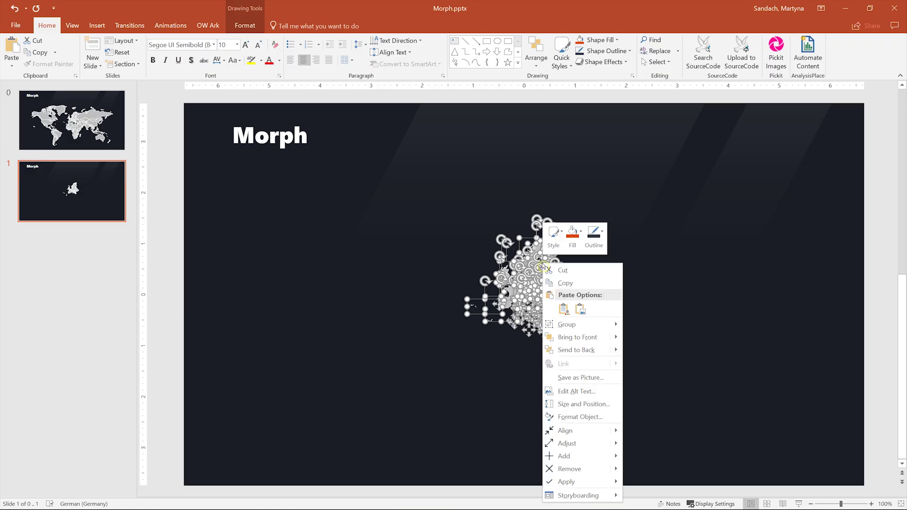
mouse_move(612, 325)
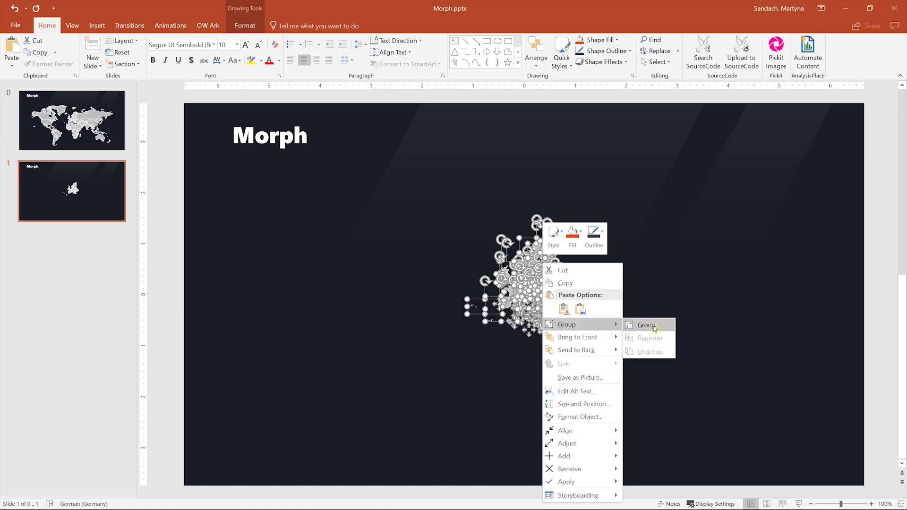
left_click(667, 330)
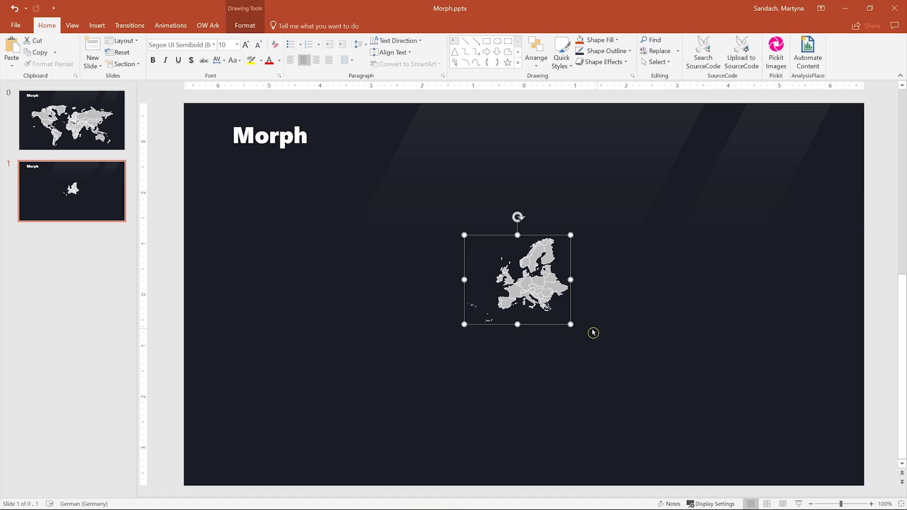
Enlarge the Europe group to fill the slide, shift it right, then ungroup it into countries.
left_click_drag(572, 325, 719, 448)
left_click_drag(628, 329, 674, 341)
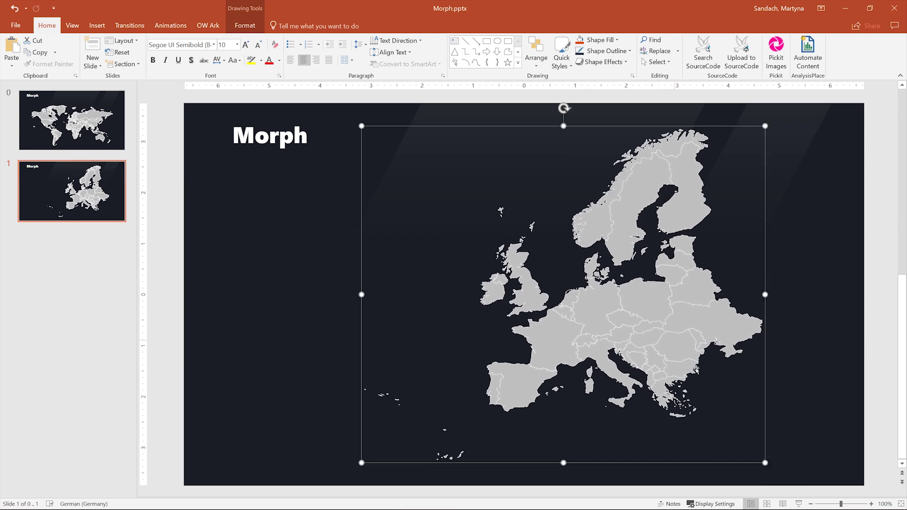
right_click(705, 336)
mouse_move(780, 158)
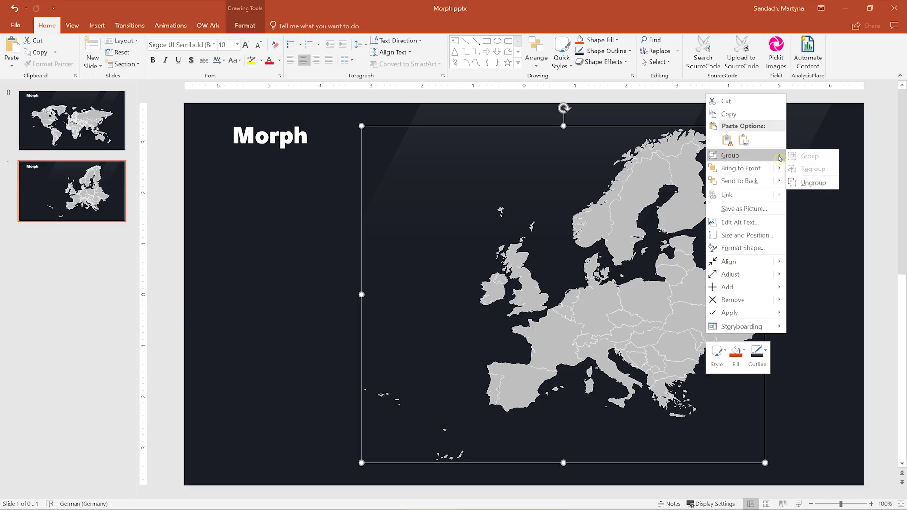
left_click(812, 182)
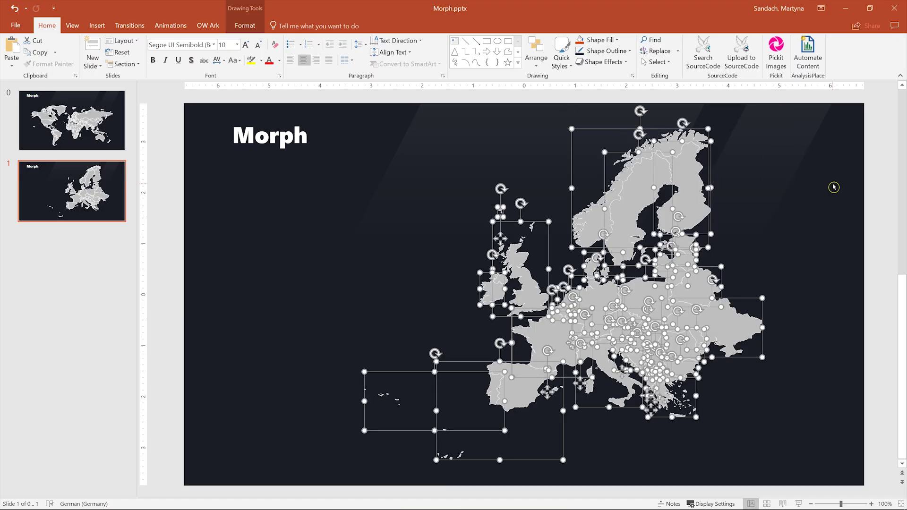
left_click(833, 188)
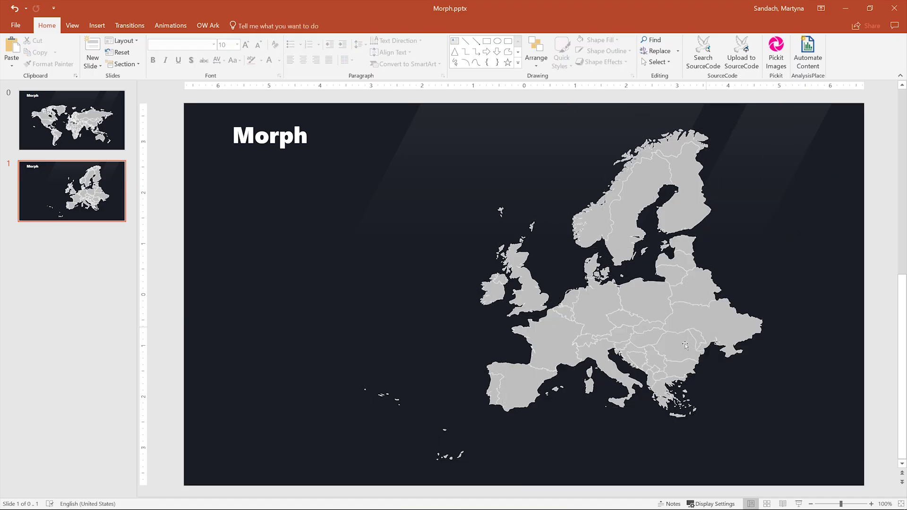
Fill Italy, Germany and the UK with the orange accent colour.
left_click(613, 378)
left_click(598, 299, "shift")
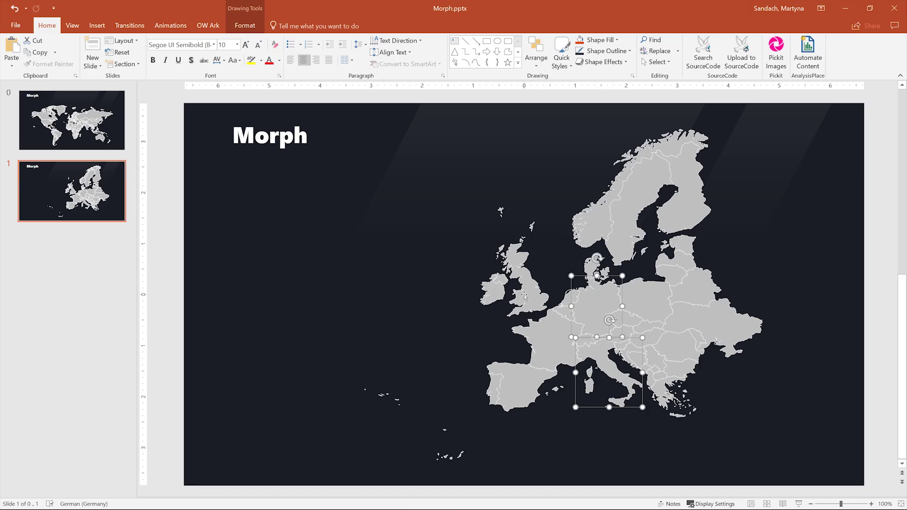
left_click(522, 296, "shift")
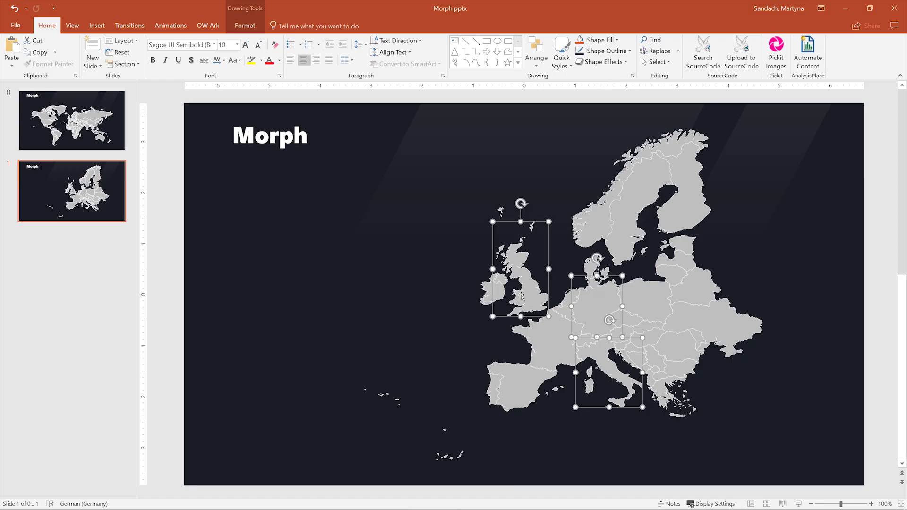
left_click(616, 41)
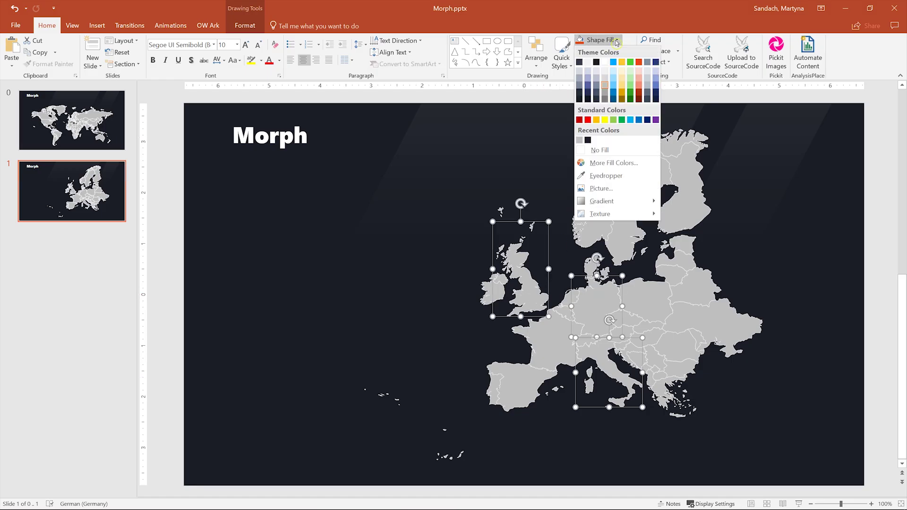
left_click(639, 62)
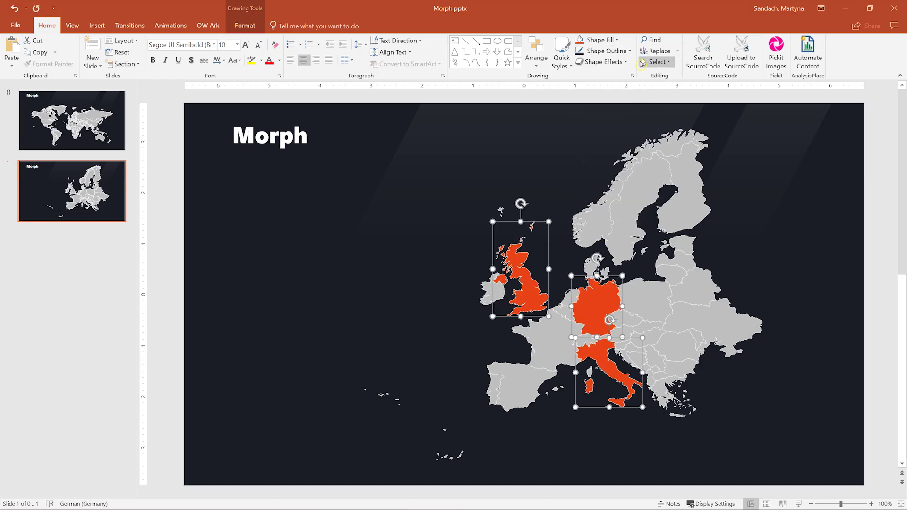
left_click(483, 204)
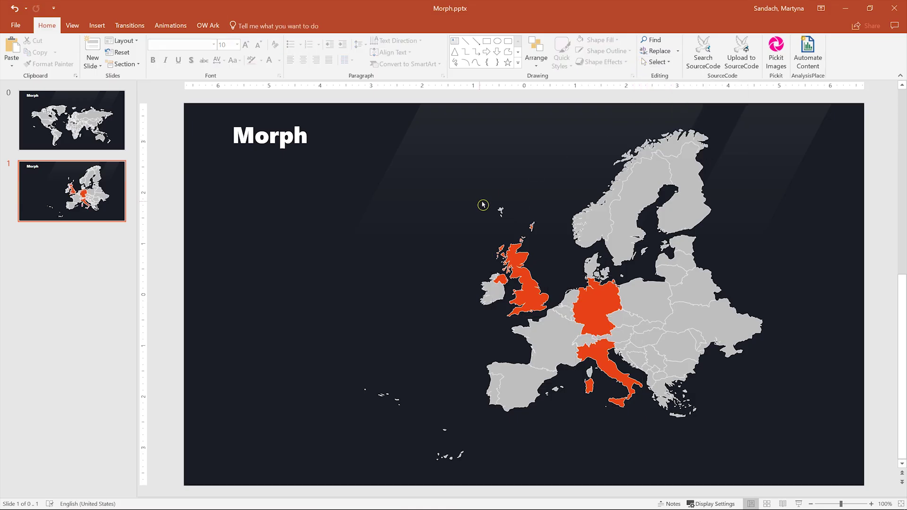
Duplicate the Europe slide and cut the UK, Germany and Italy from the copy.
right_click(112, 208)
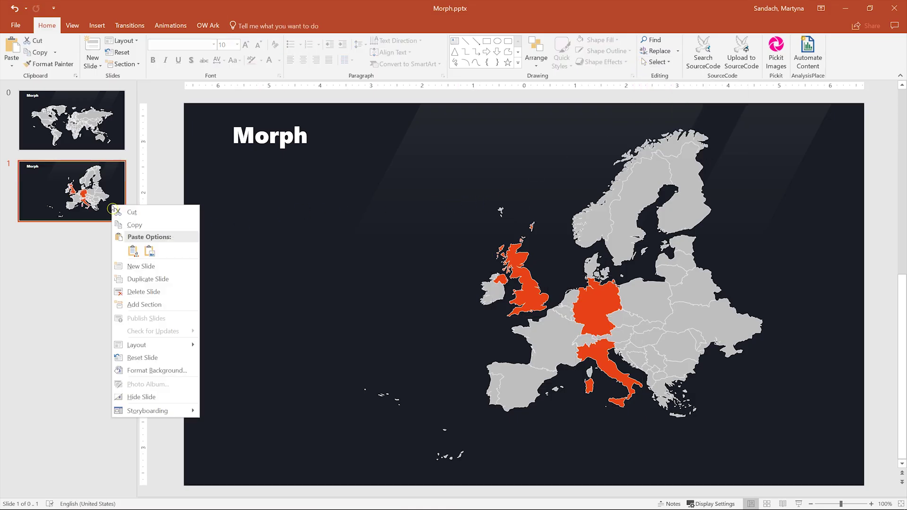
left_click(185, 284)
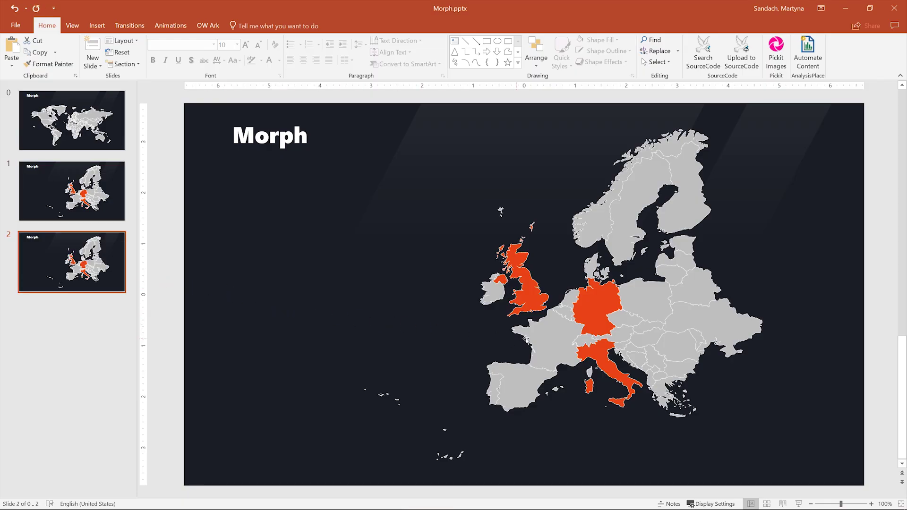
left_click(531, 298)
left_click(608, 304, "shift")
left_click(611, 367, "shift")
right_click(612, 366)
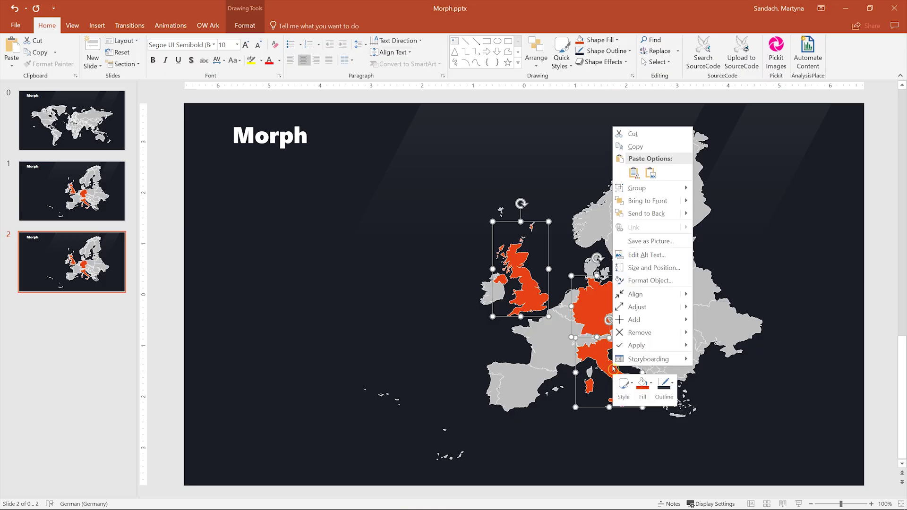
left_click(661, 138)
Delete the remaining European countries, paste the three countries back, and duplicate the slide twice.
mouse_move(844, 97)
left_mouse_down()
mouse_move(350, 464)
mouse_move(316, 474)
left_mouse_up()
key("Delete")
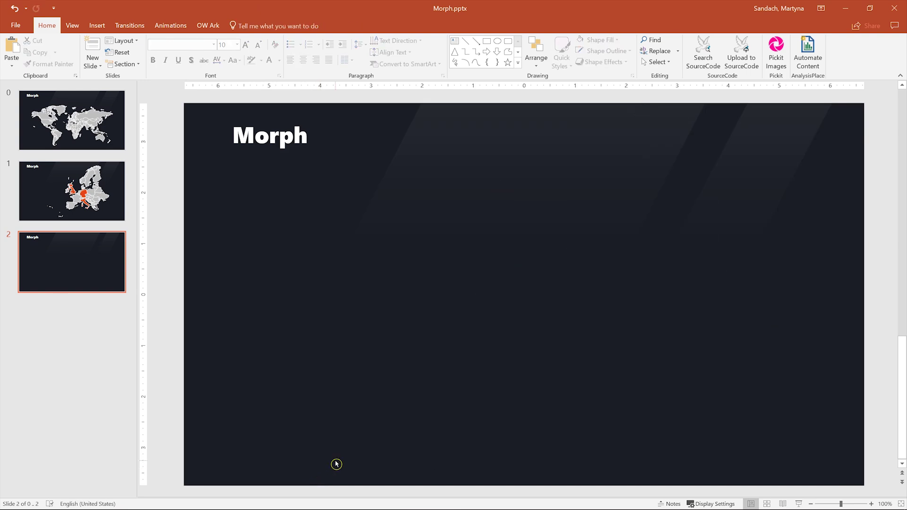
key("ctrl+v")
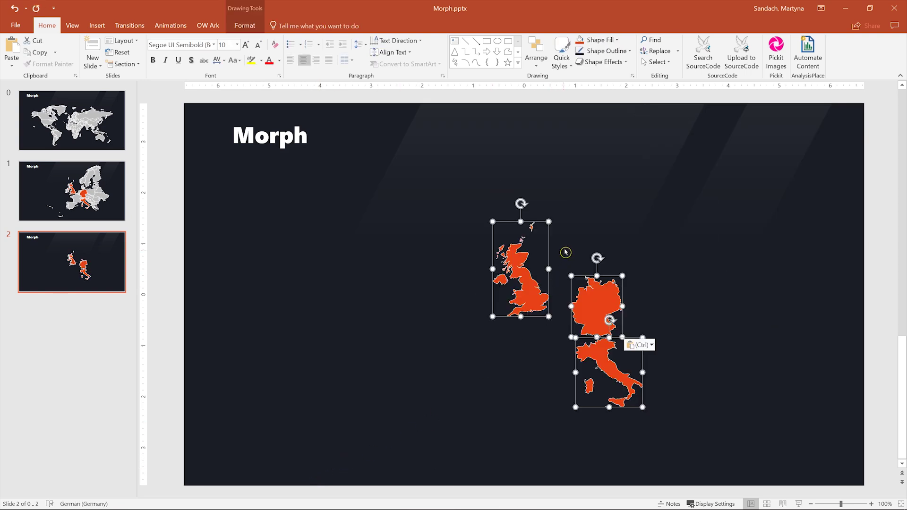
left_click(563, 253)
left_click(123, 259)
key("ctrl+d")
key("ctrl+d")
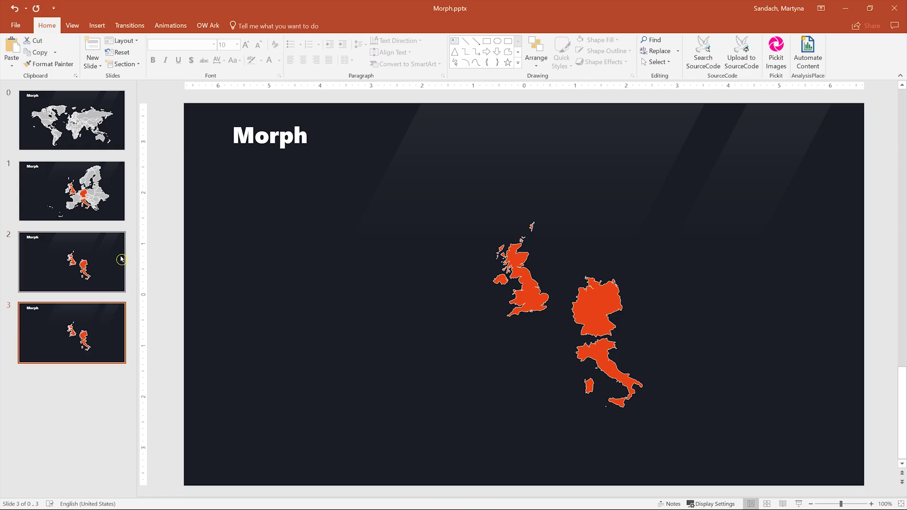
Move Germany and Italy off slide 2 and enlarge the UK across the right side.
left_click(77, 259)
left_click(600, 302)
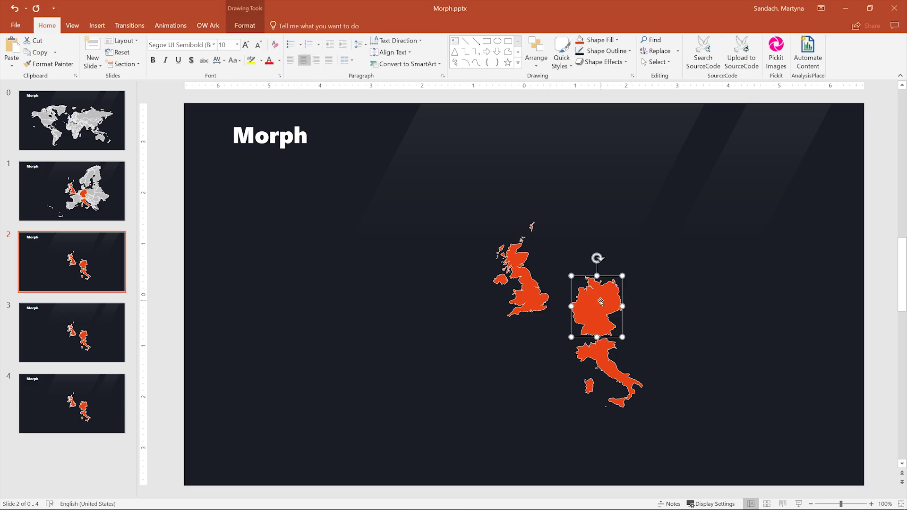
left_click(596, 355, "shift")
left_click_drag(572, 296, 868, 242)
left_click(501, 280)
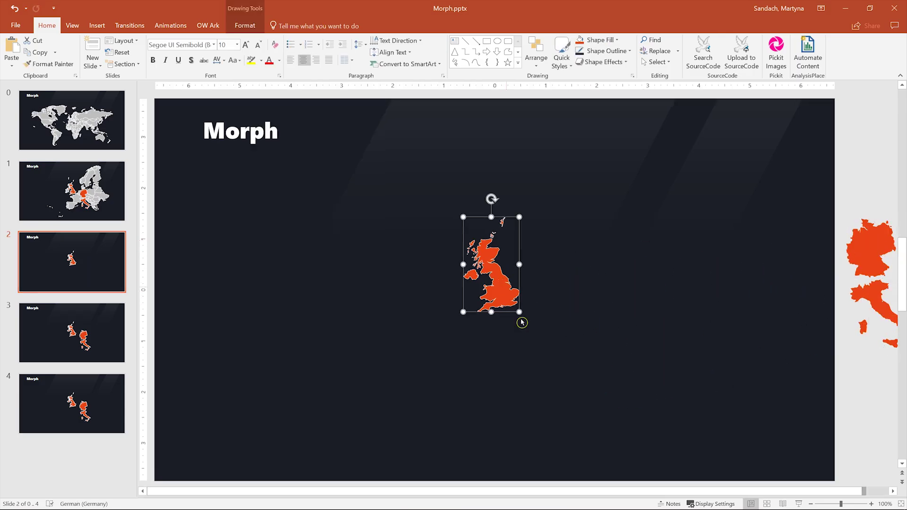
left_click_drag(520, 312, 677, 382)
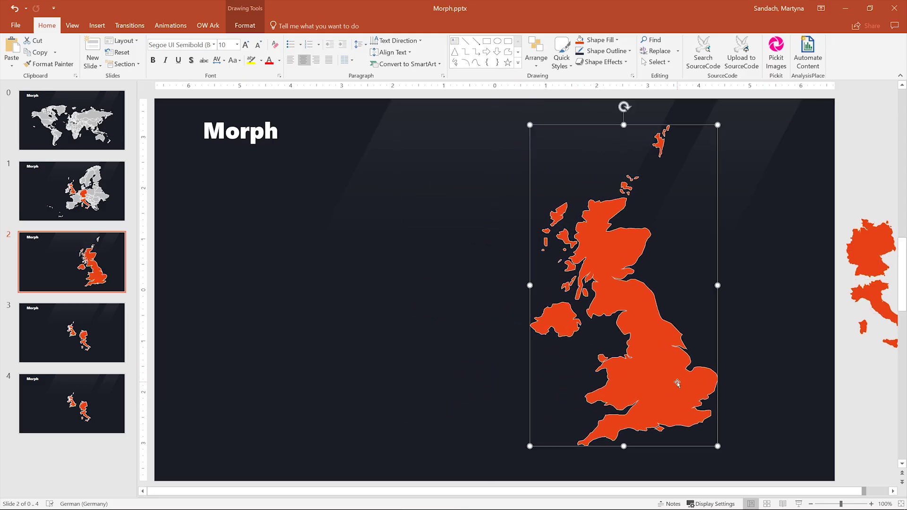
left_click(109, 319)
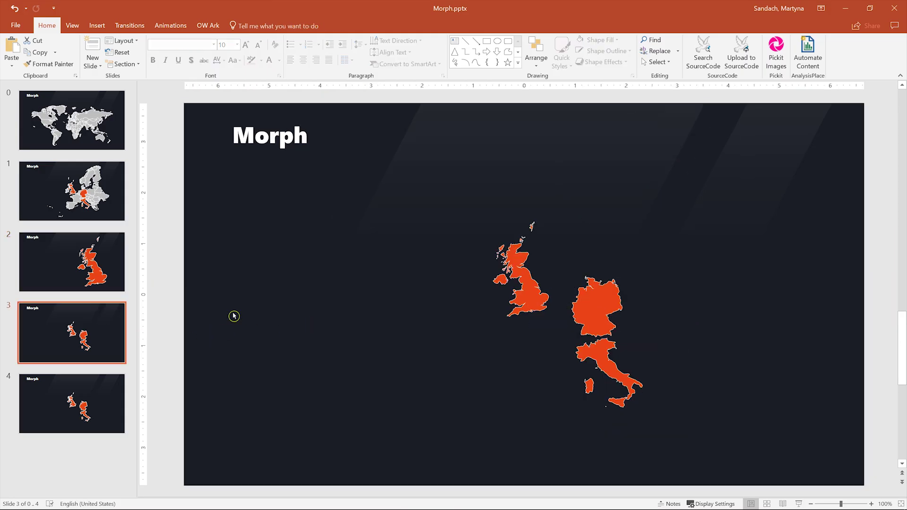
Move the UK and Italy off slide 3, then enlarge Germany and shift it right.
left_click(528, 256)
left_click_drag(545, 221, 360, 491)
left_click(603, 350)
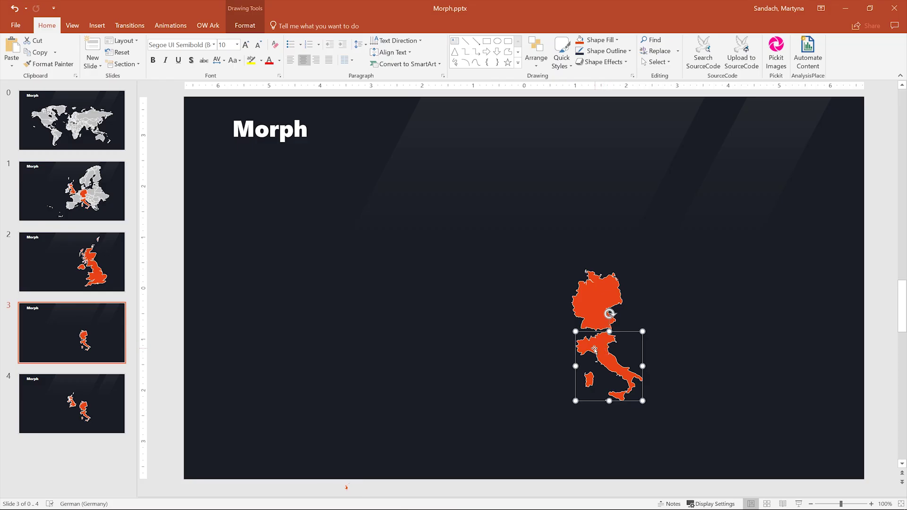
left_click_drag(577, 348, 877, 232)
left_click(582, 293)
left_click_drag(593, 269, 692, 152)
left_click_drag(633, 242, 688, 237)
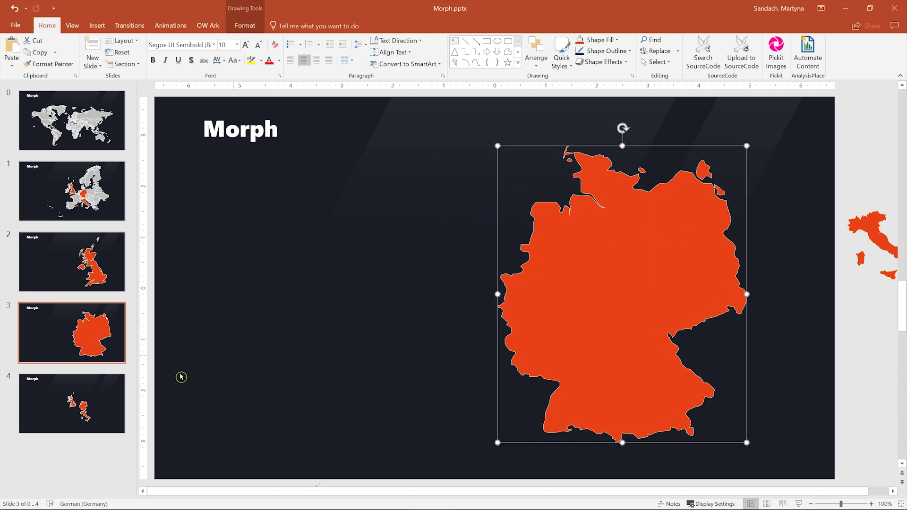
left_click(72, 404)
Move the UK and Germany off slide 4 and enlarge Italy on the right side.
left_click_drag(535, 317, 531, 397)
left_click(615, 275, "shift")
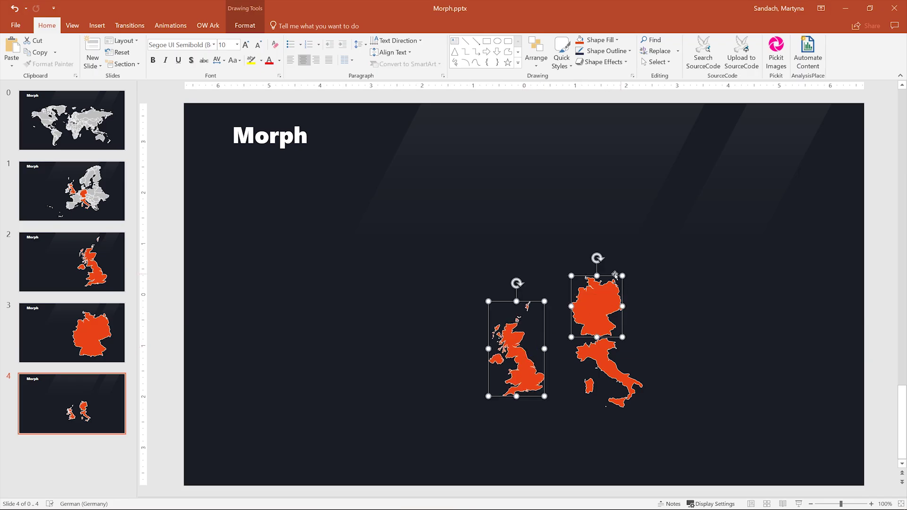
left_click_drag(614, 276, 377, 490)
left_click(594, 345)
left_click_drag(575, 332, 486, 240)
left_click_drag(545, 300, 590, 241)
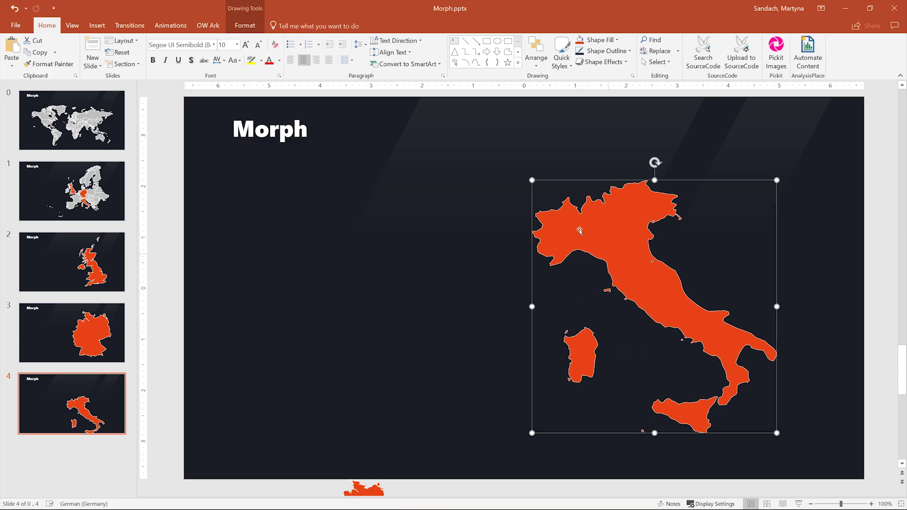
left_click_drag(532, 180, 532, 170)
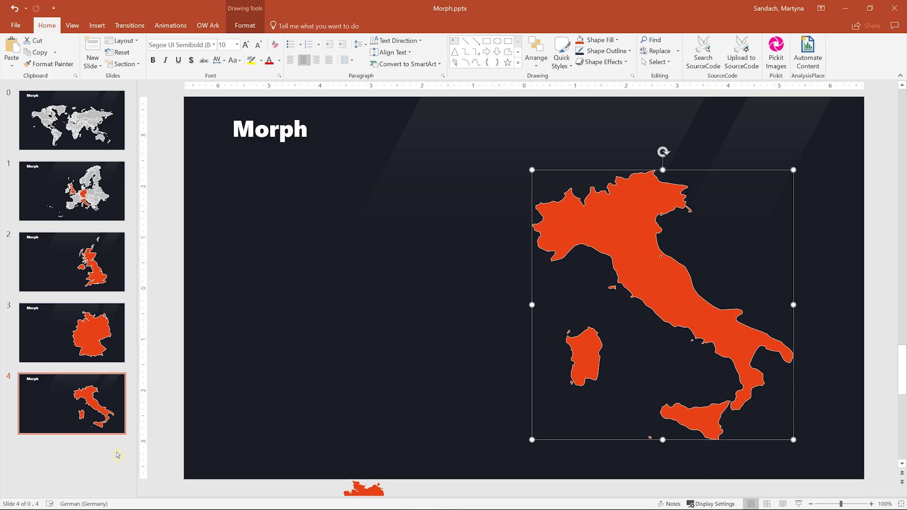
left_click(155, 212)
Apply Morph to slides 1 through 4, then play the show from the world map slide.
left_click(112, 189)
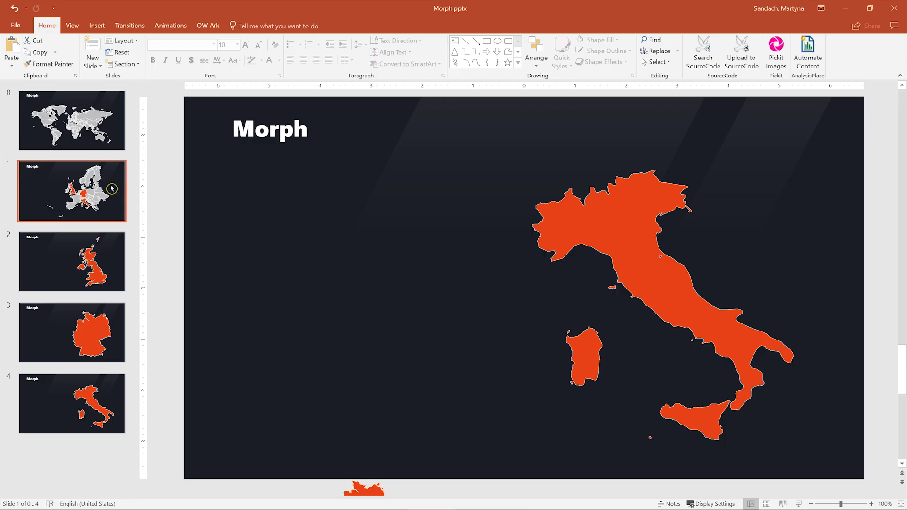
left_click(112, 398, "shift")
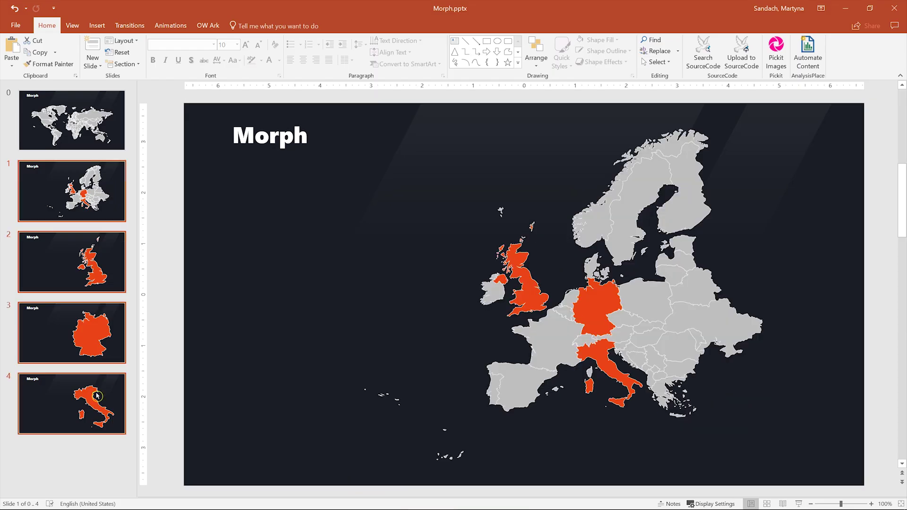
left_click(137, 27)
left_click(97, 47)
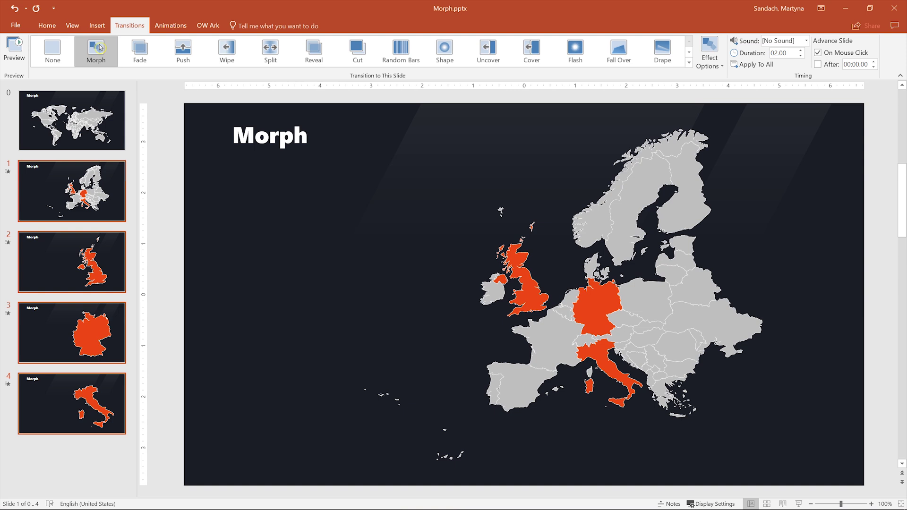
left_click(104, 124)
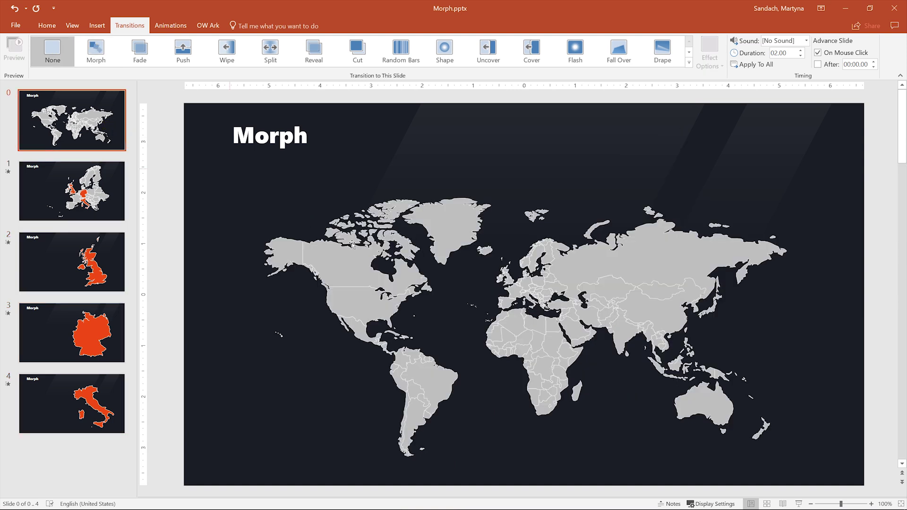
left_click(783, 504)
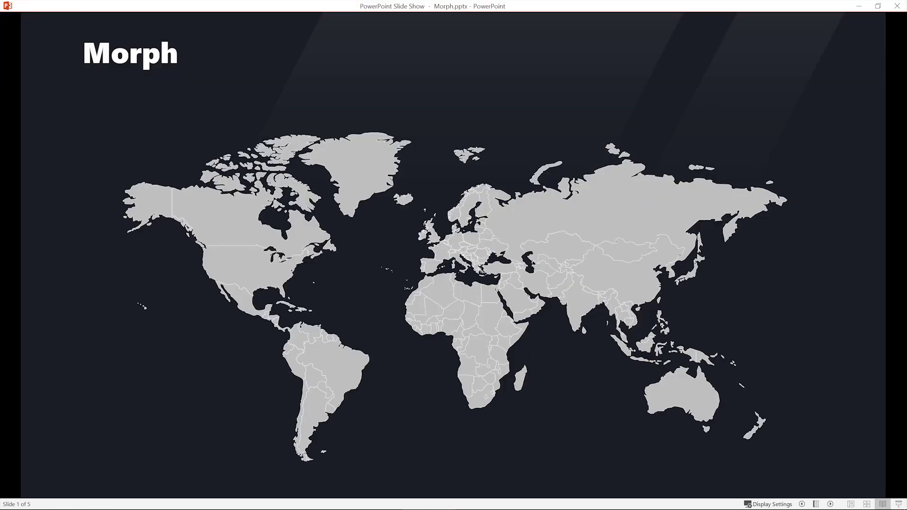
Play the show through the Europe, UK, Germany and Italy morph slides, then exit to editing.
key("Right")
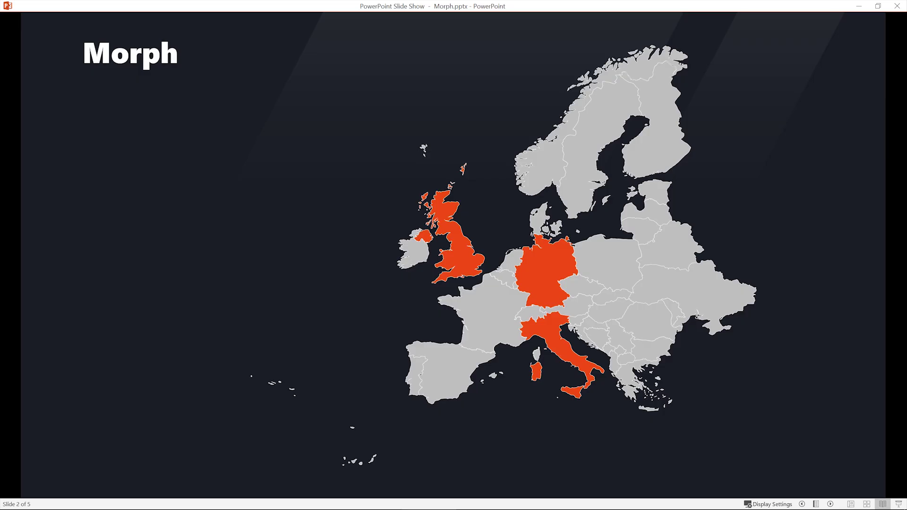
key("Right")
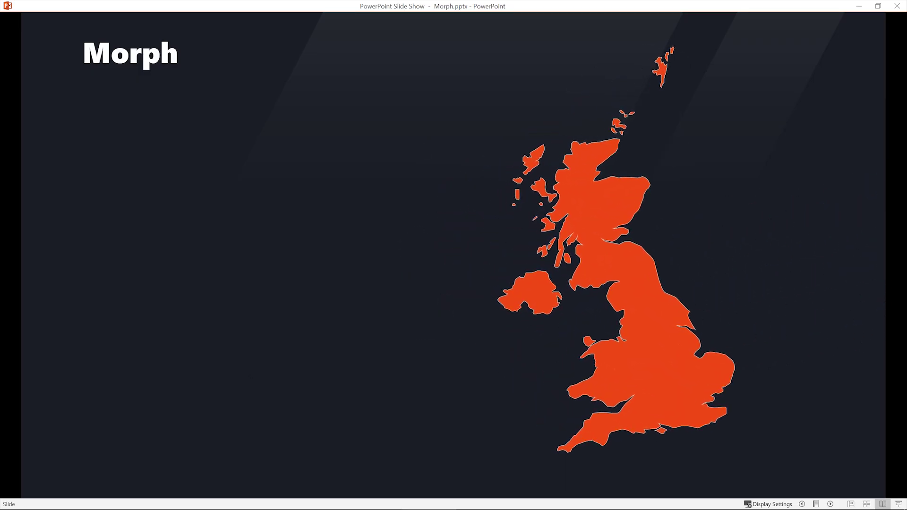
key("Right")
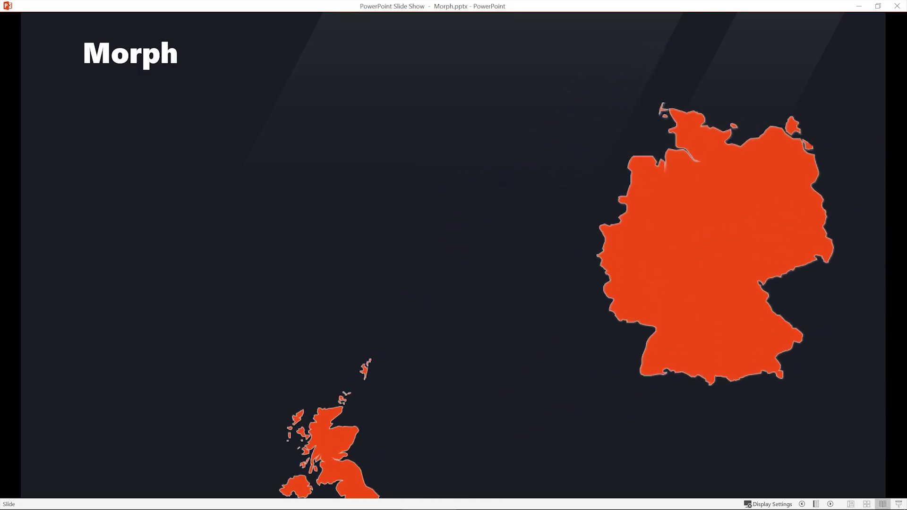
key("Right")
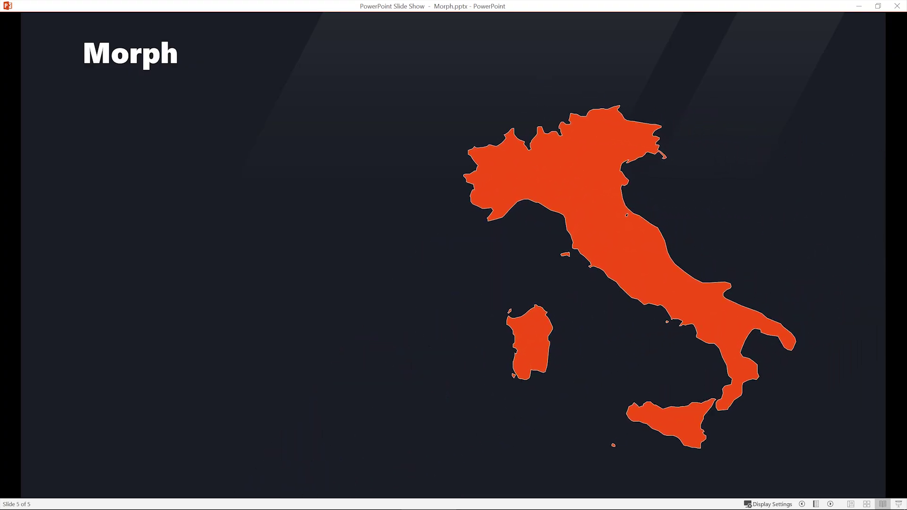
key("Right")
left_click(795, 427)
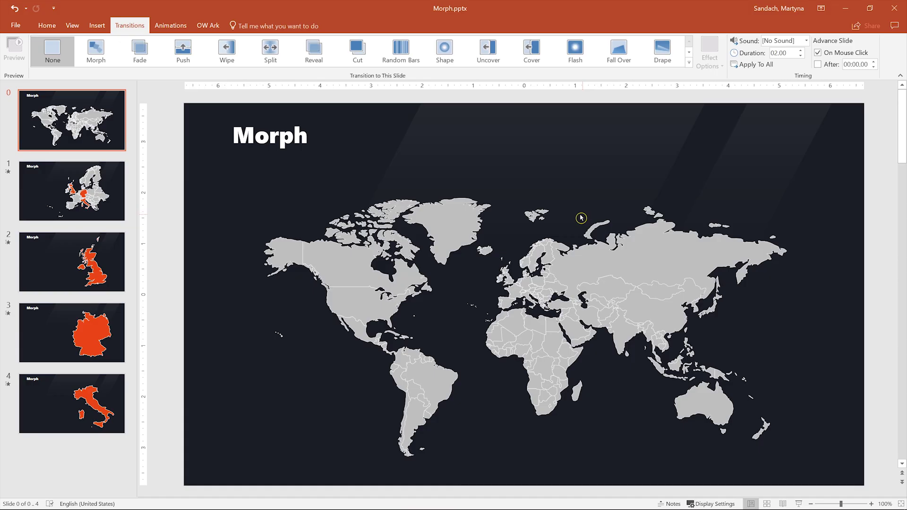
On slide 2, draw a text box to the left of the UK map.
left_click(116, 189)
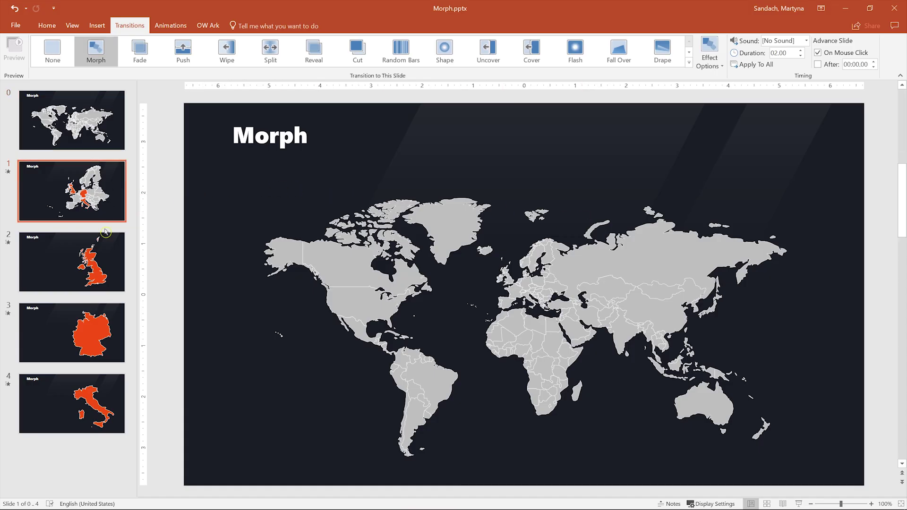
left_click(105, 234)
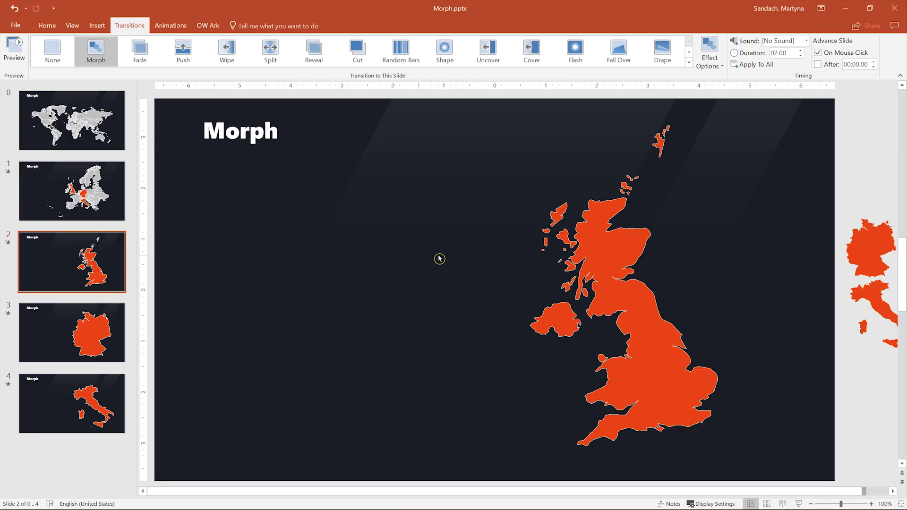
left_click(47, 26)
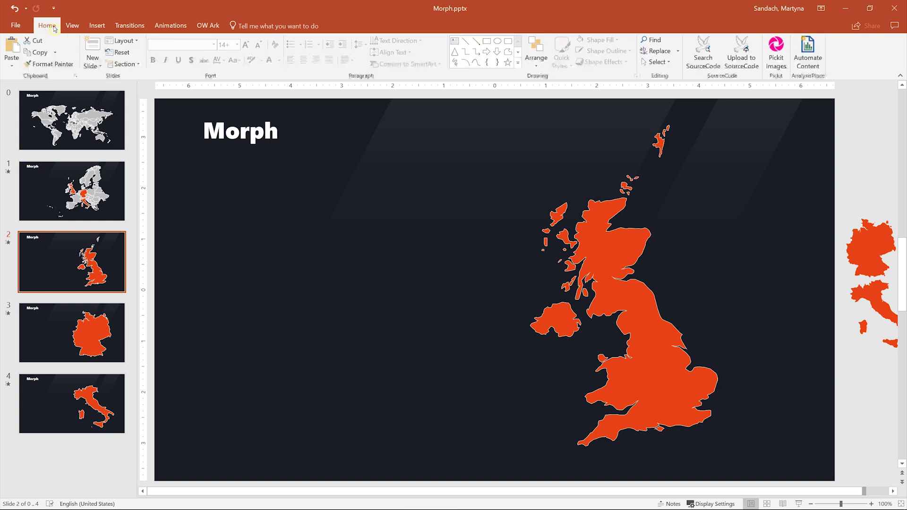
left_click(454, 41)
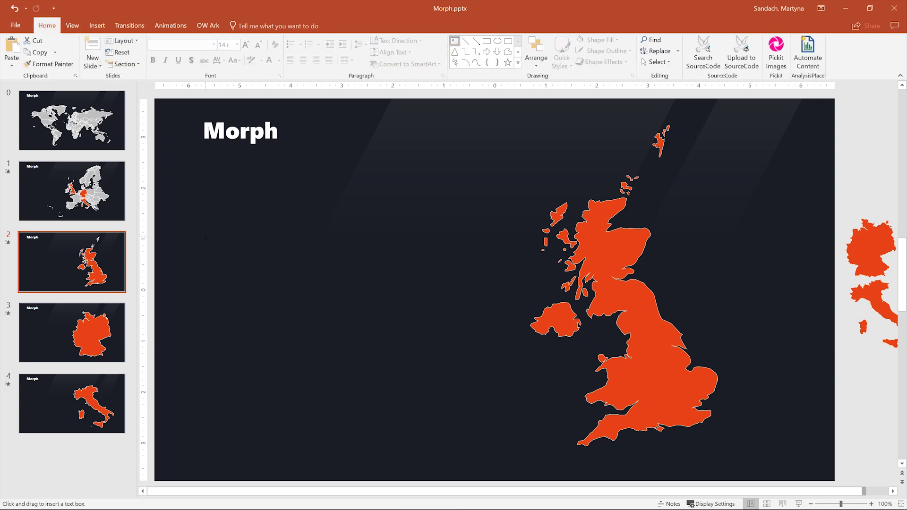
mouse_move(206, 241)
left_mouse_down()
mouse_move(325, 419)
mouse_move(364, 430)
left_mouse_up()
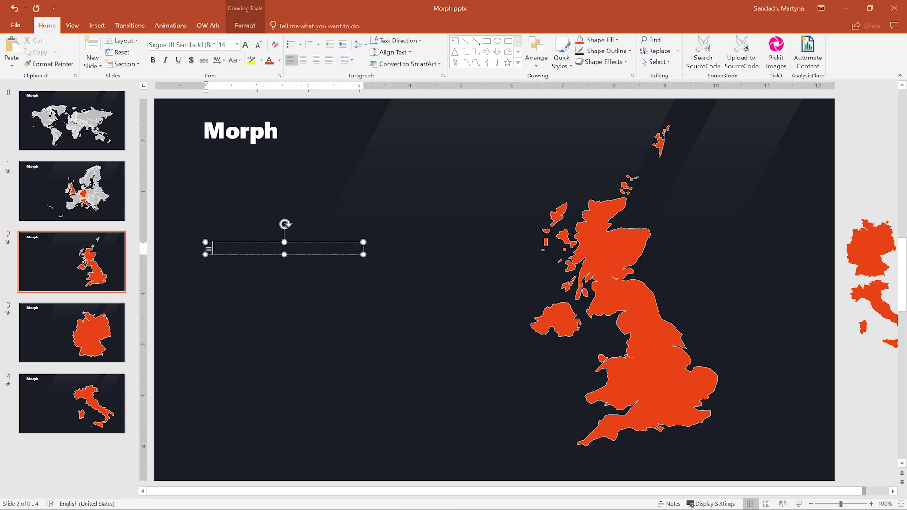
Fill the box with three lorem ipsum paragraphs using =lorem(), then duplicate it upward.
type("=lorem(")
type(")")
key("Return")
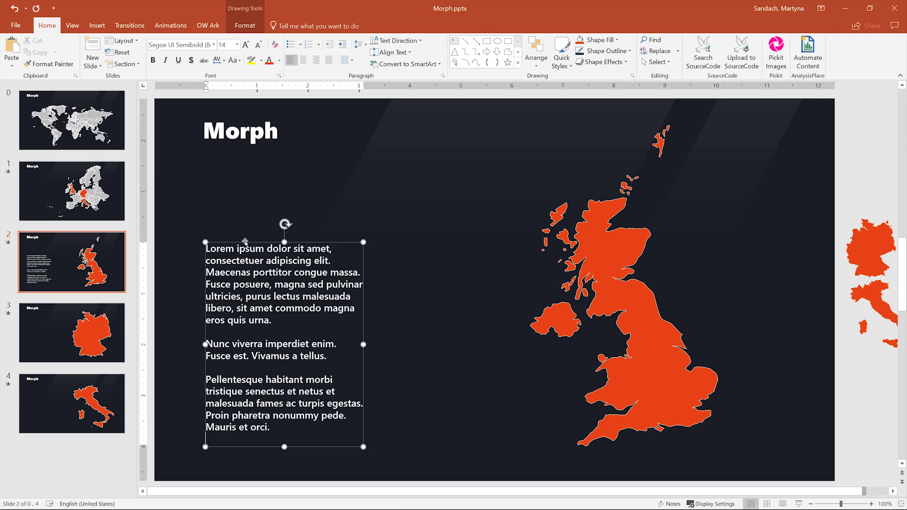
left_click_drag(245, 242, 245, 192)
Replace the copied text with an orange 32 pt 'UK' heading.
left_click(225, 197)
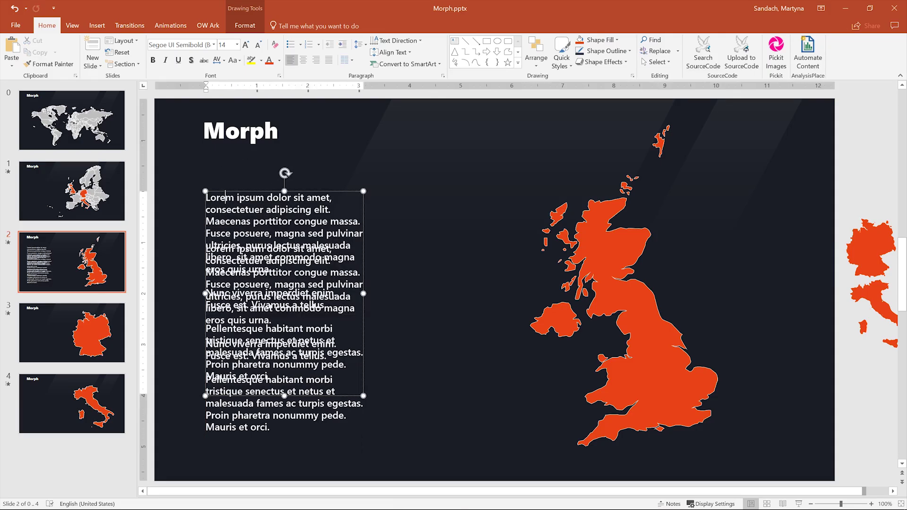
key("ctrl+a")
key("BackSpace")
type("UK")
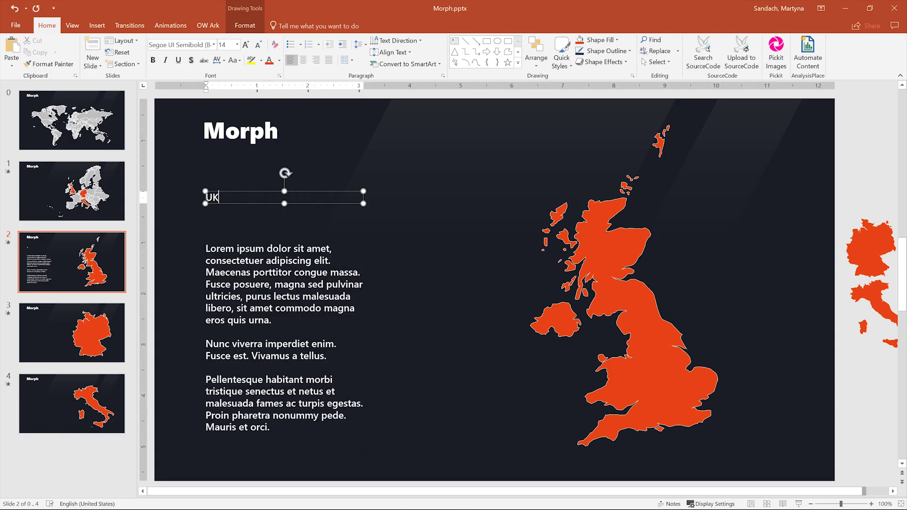
key("ctrl+a")
key("ctrl+shift+period")
key("ctrl+shift+period")
key("ctrl+shift+period")
key("ctrl+shift+period")
key("ctrl+shift+period")
key("ctrl+shift+period")
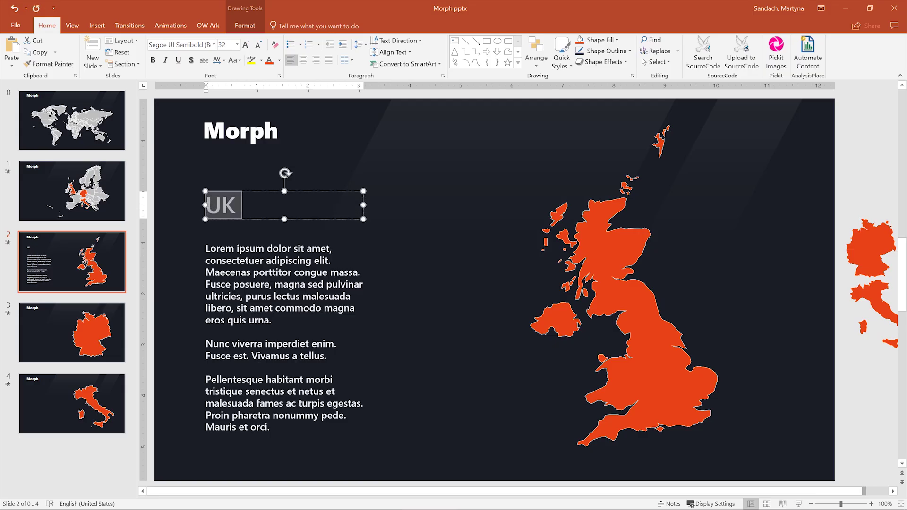
left_click(279, 60)
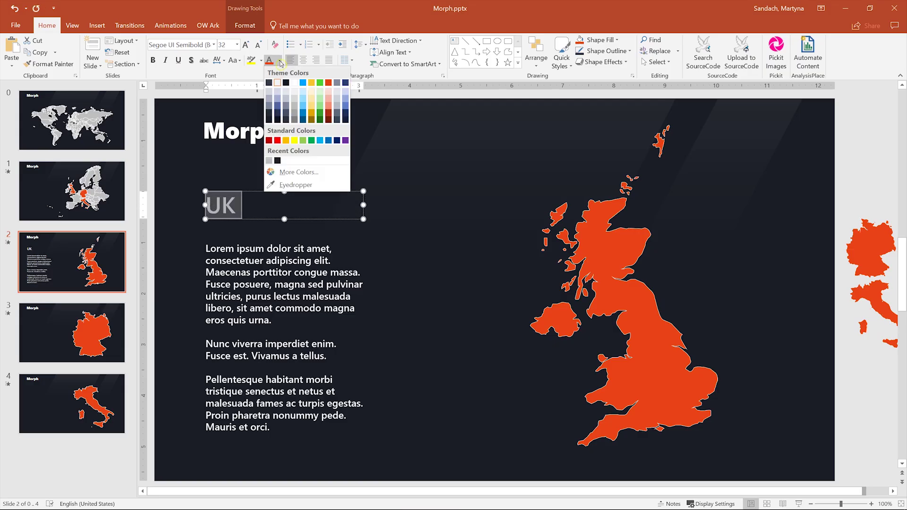
left_click(329, 82)
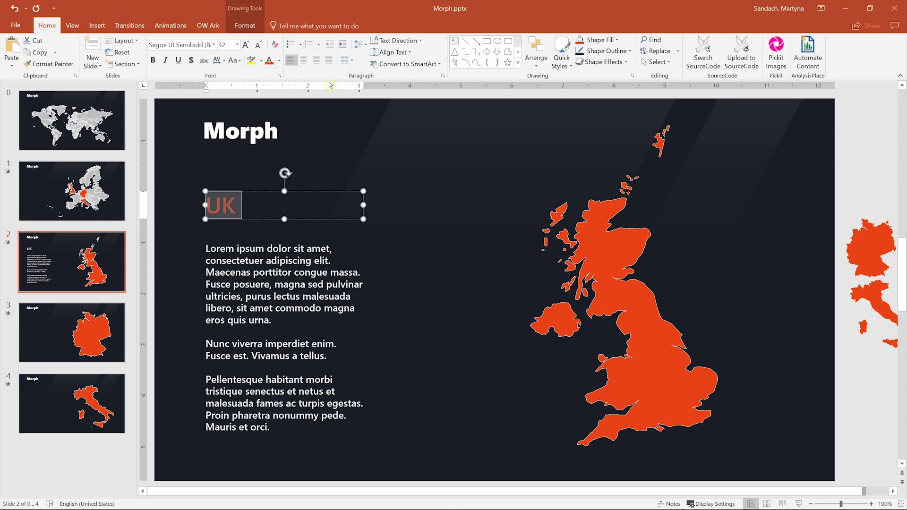
Group the UK heading with the lorem ipsum body text box.
left_click(395, 329)
left_click_drag(176, 189, 378, 456)
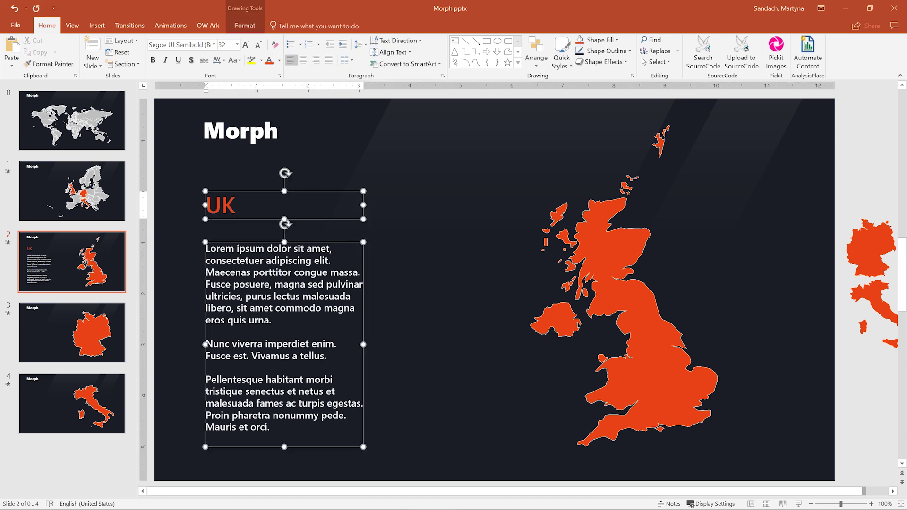
key("ctrl+g")
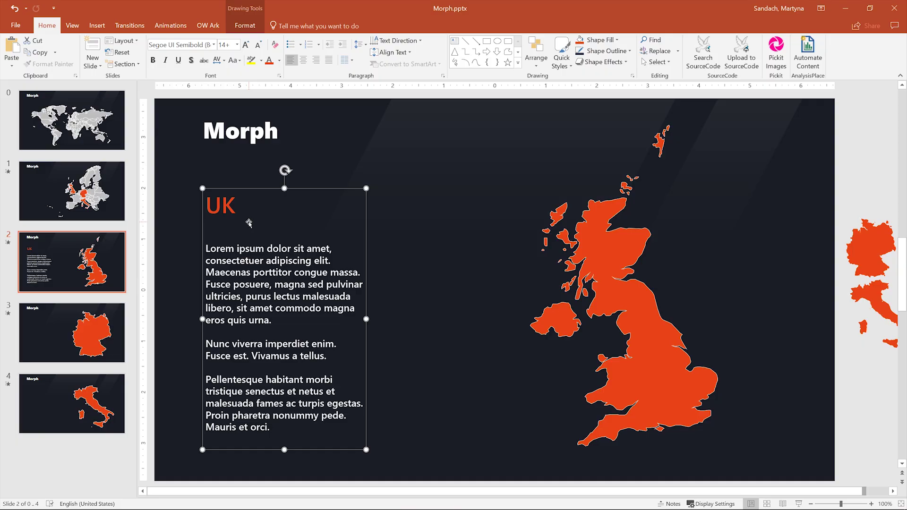
Give the UK group a Fly In animation from the left, starting After Previous.
left_click(171, 26)
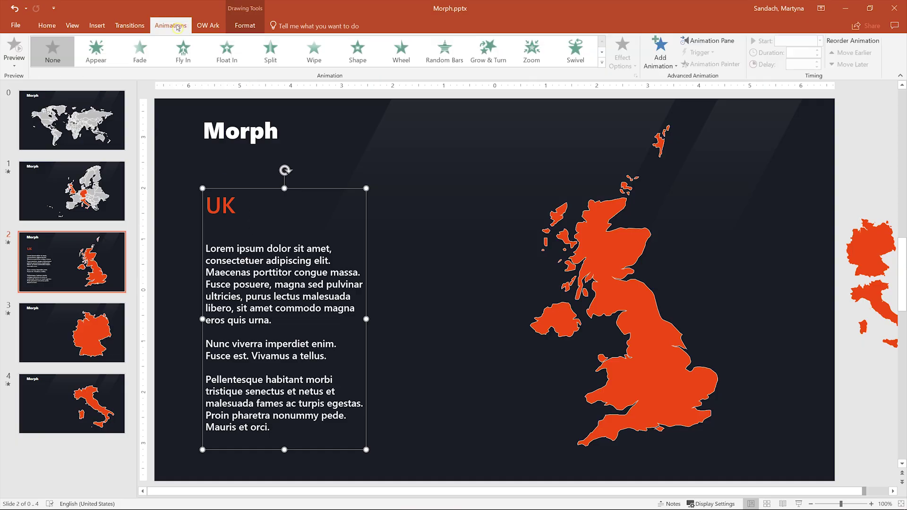
left_click(192, 60)
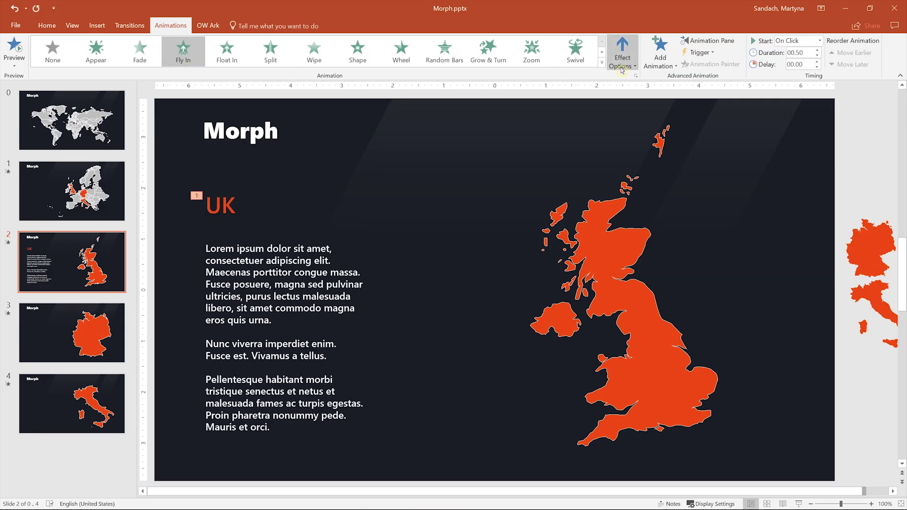
left_click(622, 58)
left_click(666, 137)
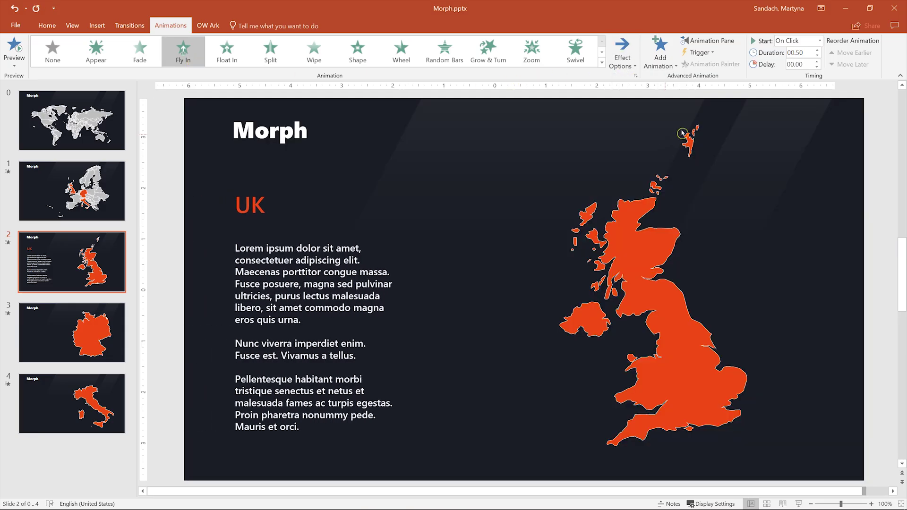
left_click(819, 41)
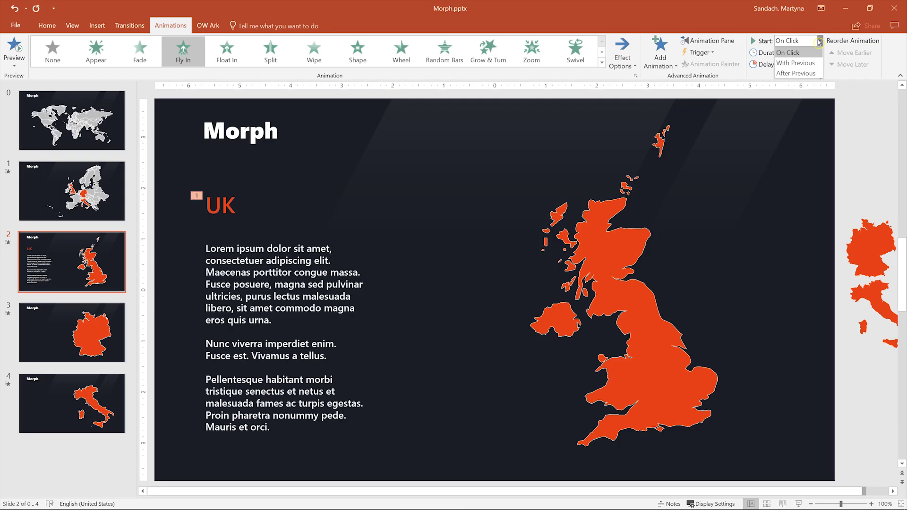
left_click(796, 73)
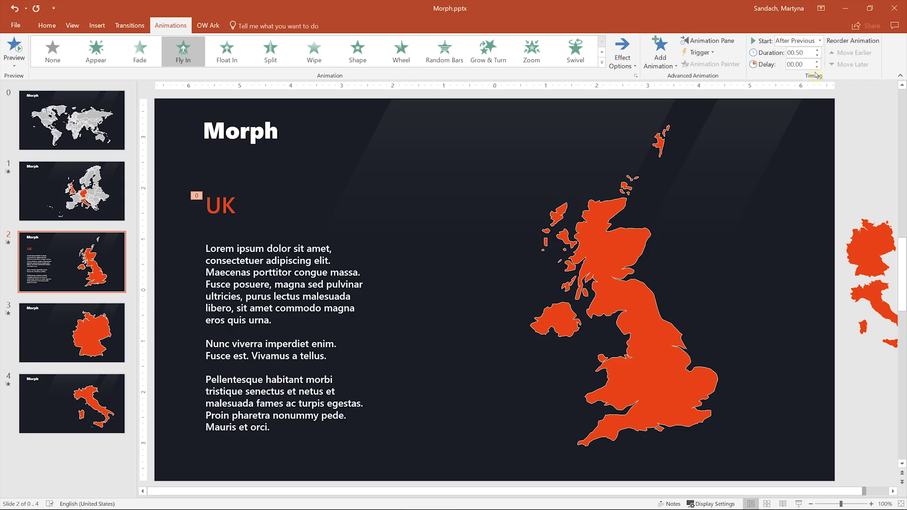
left_click(221, 206)
left_click(233, 188)
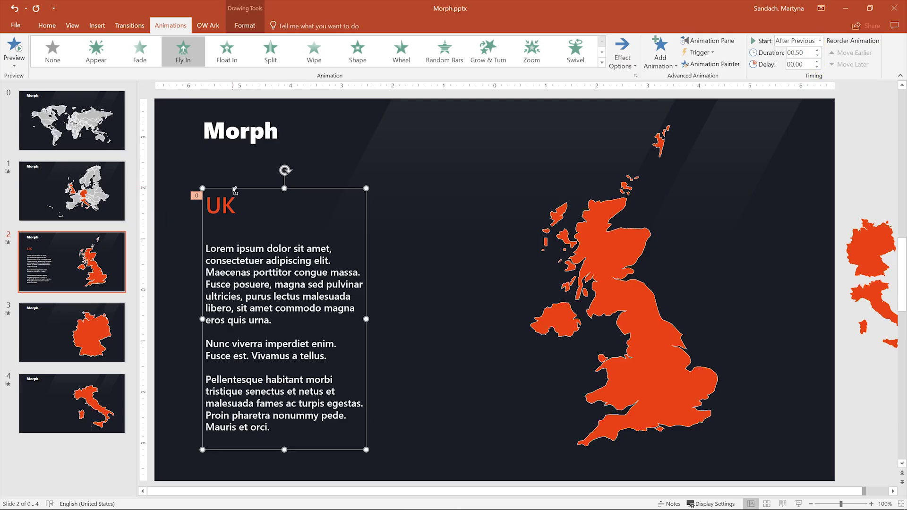
Copy the UK heading-and-text group and paste it onto the Germany and Italy slides.
right_click(233, 188)
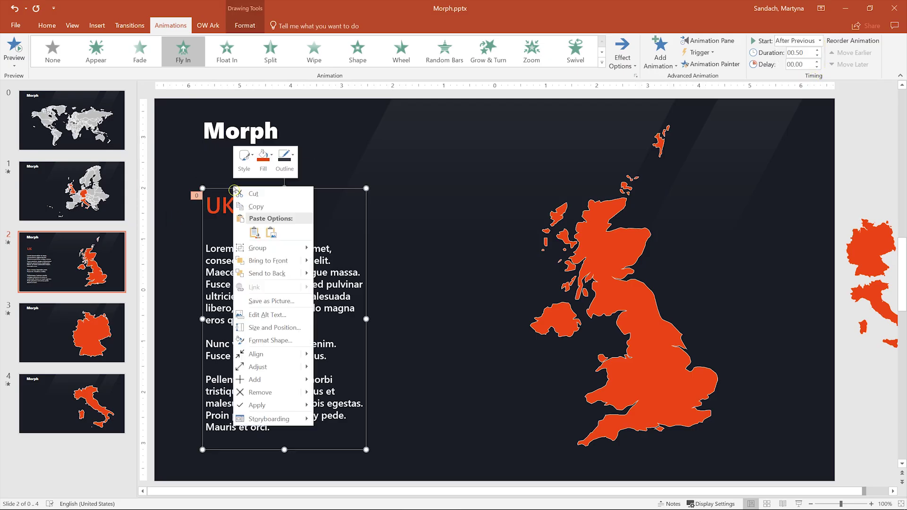
left_click(280, 206)
left_click(124, 305)
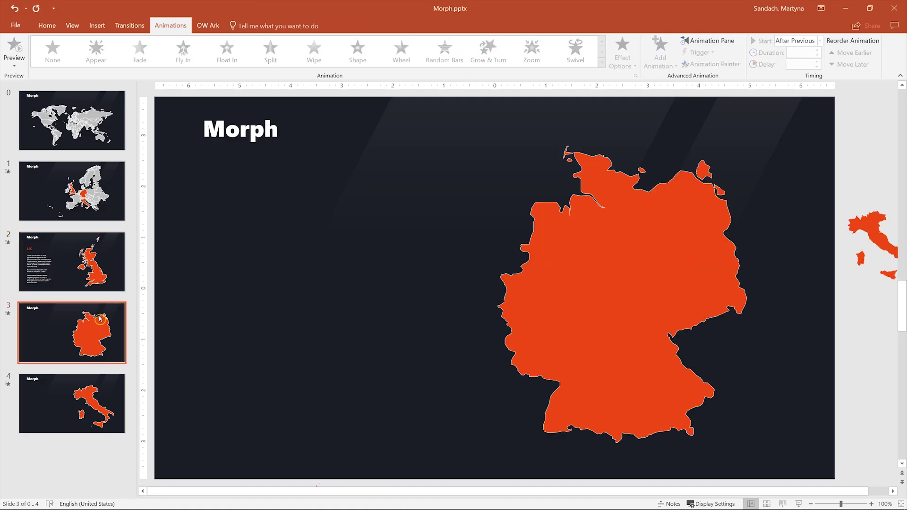
key("ctrl+v")
left_click(90, 389)
key("ctrl+v")
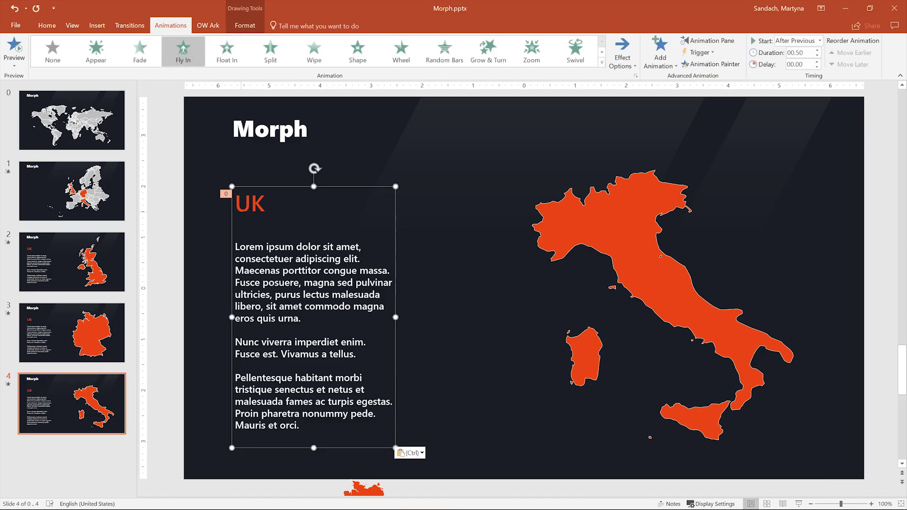
Retitle the pasted headings ITALY and GERMANY, then show the Europe slide.
left_click(250, 204)
left_click_drag(250, 203, 235, 203)
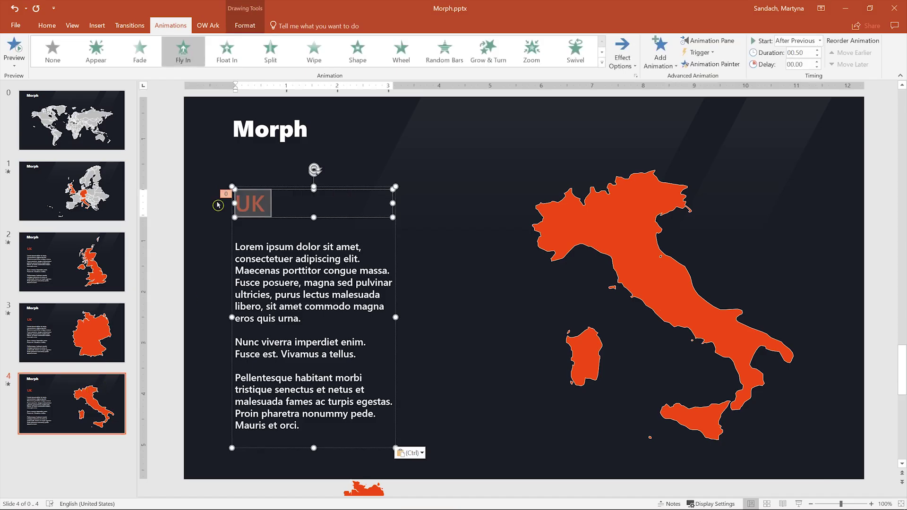
type("ITALY")
left_click(71, 333)
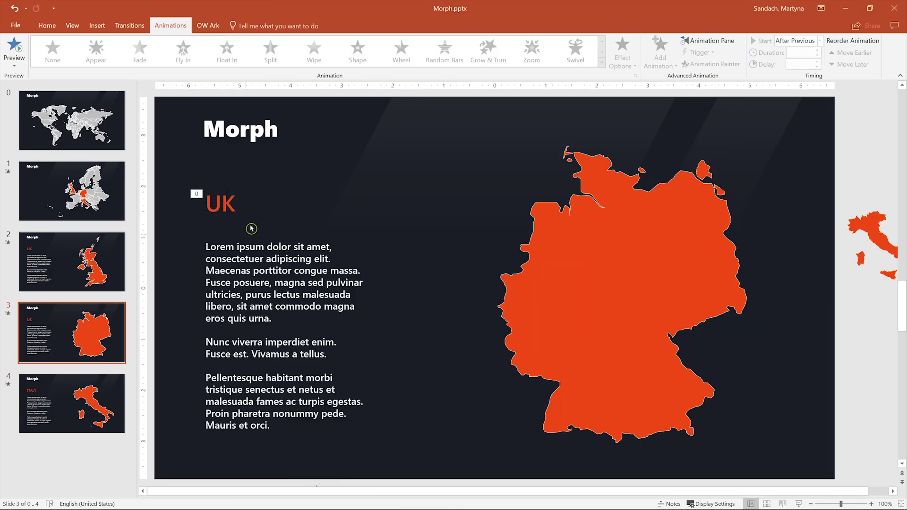
left_click_drag(234, 205, 206, 204)
type("GERMANY")
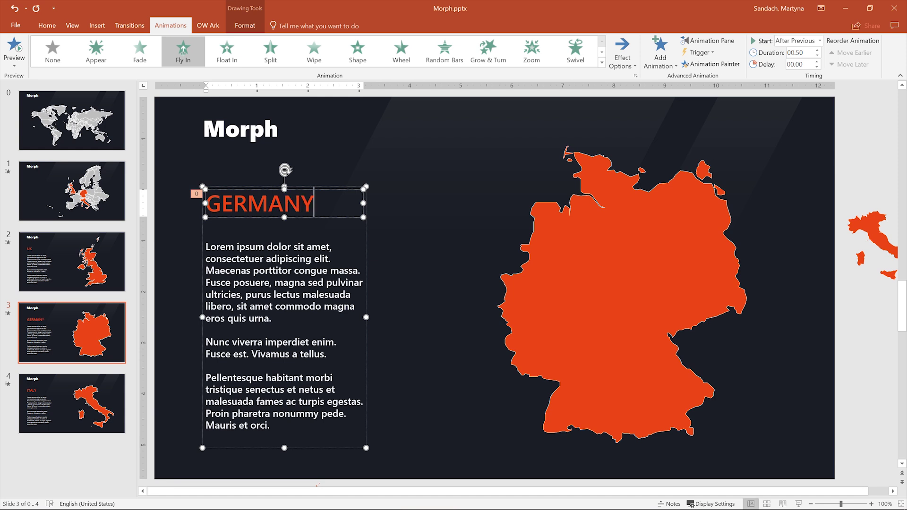
left_click(423, 206)
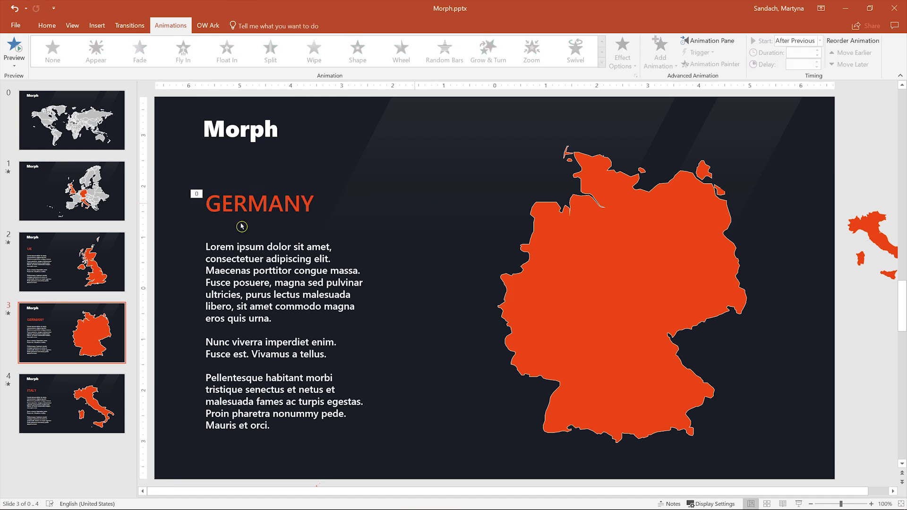
left_click(102, 173)
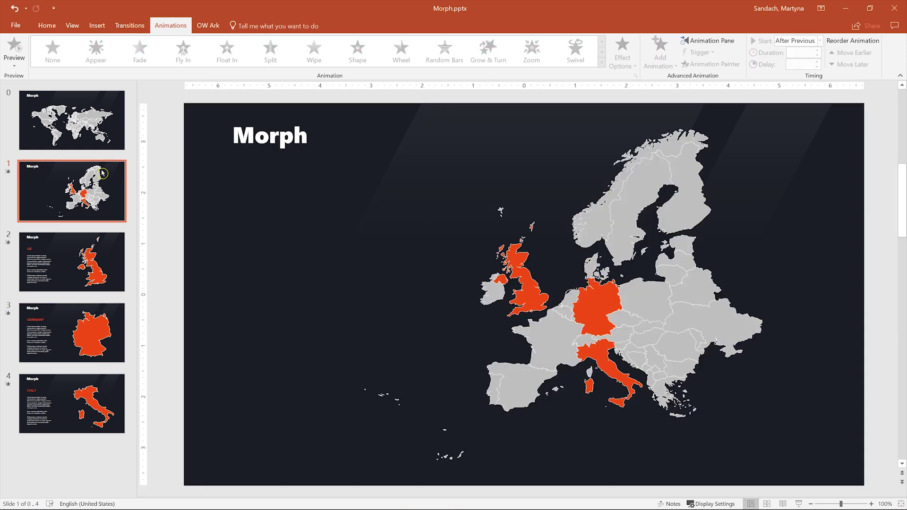
left_click(783, 503)
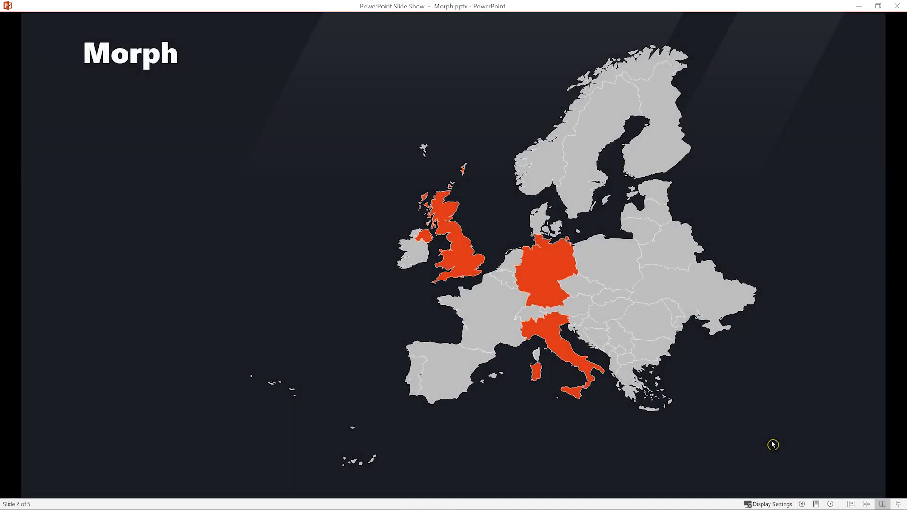
left_click(773, 444)
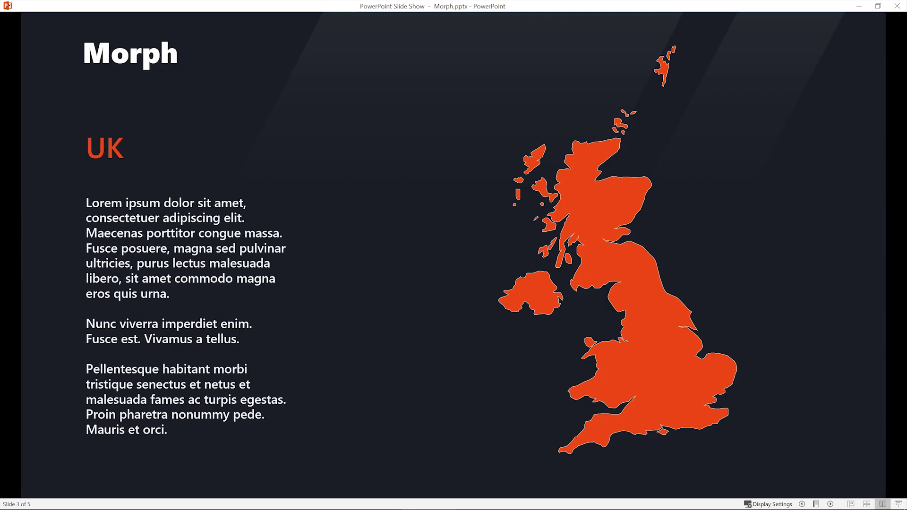
key("Right")
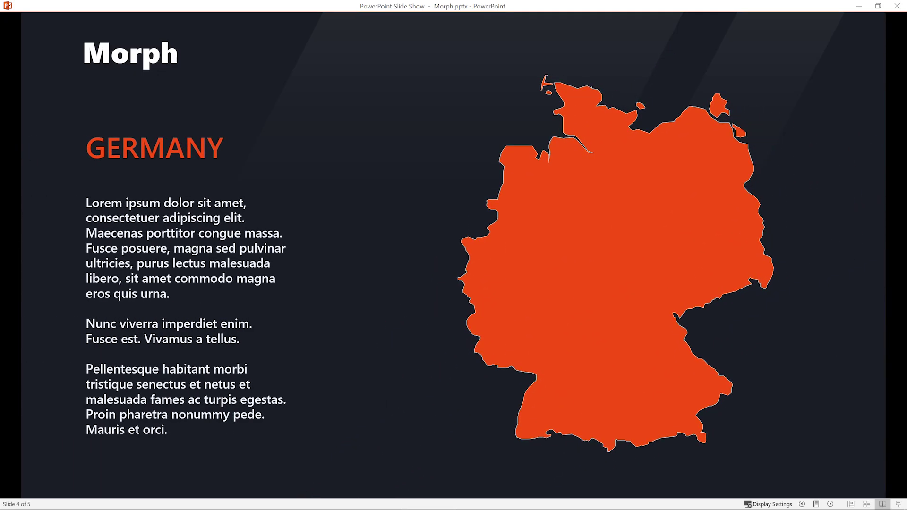
key("Right")
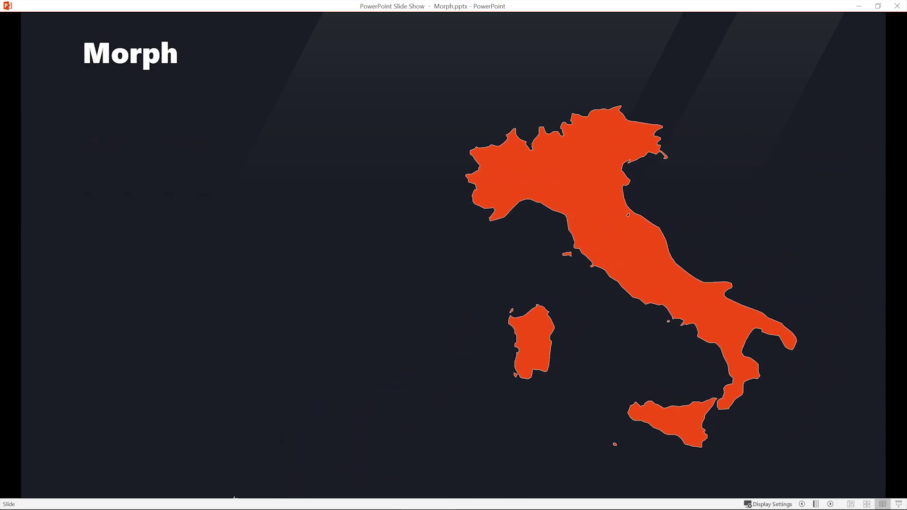